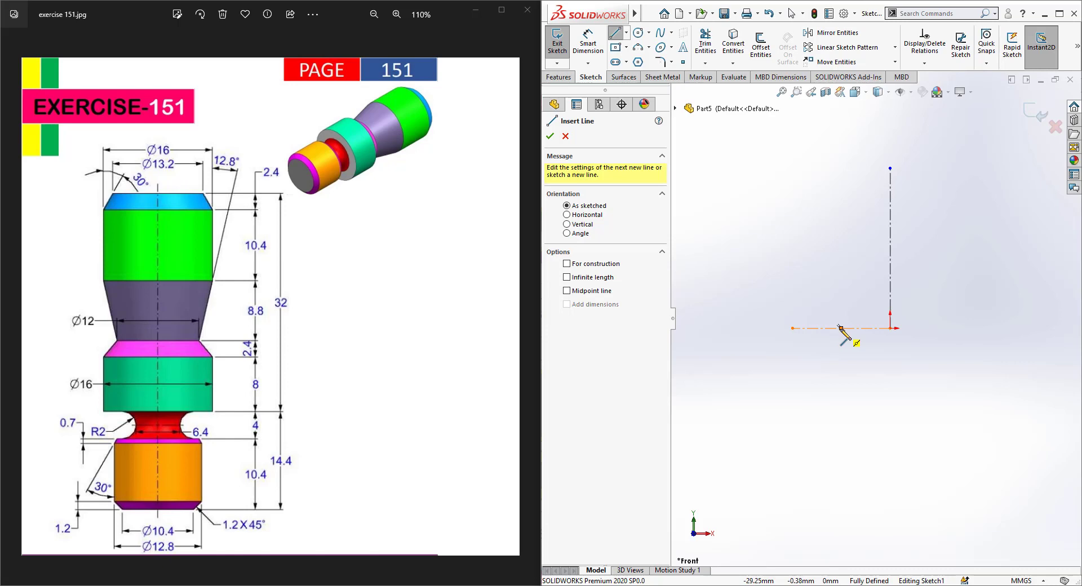
- Sketch the lower half-profile: a vertical line about 10.4 mm up from the horizontal centerline, a groove arc and a horizontal line outward
scroll(867, 333, "down", 3)
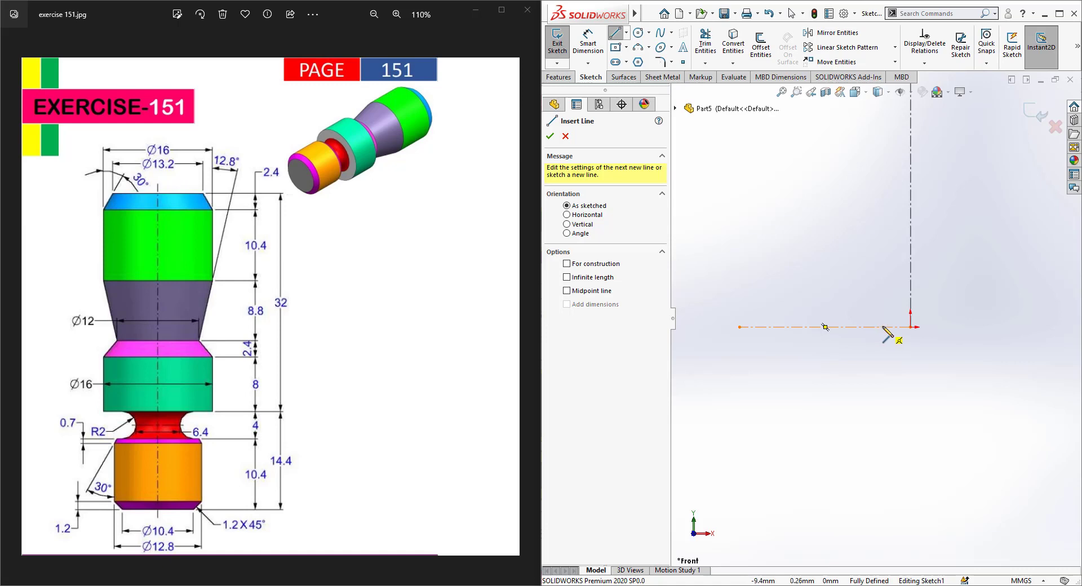
scroll(892, 334, "down", 2)
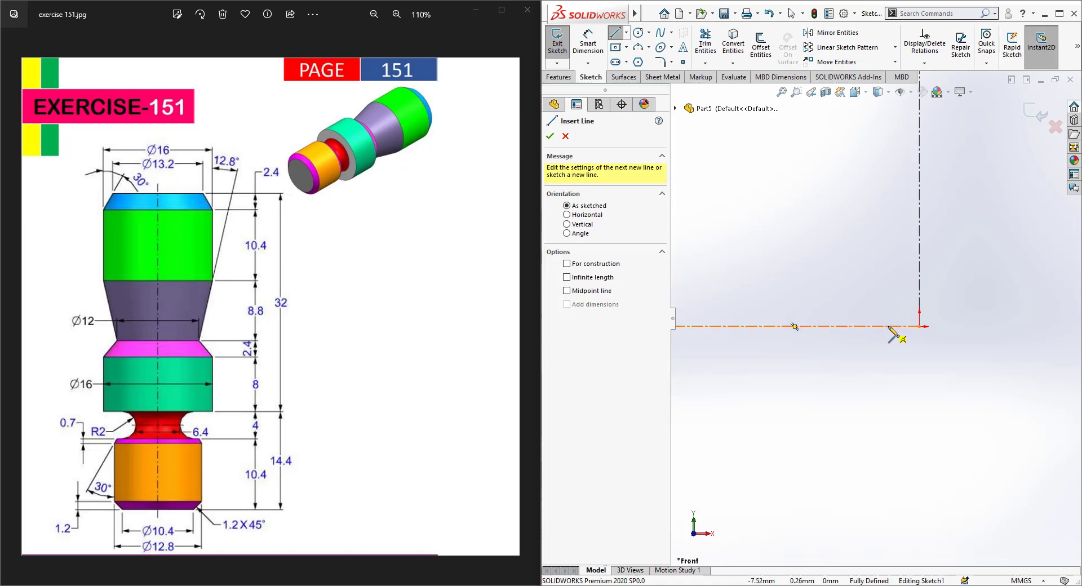
left_click(888, 326)
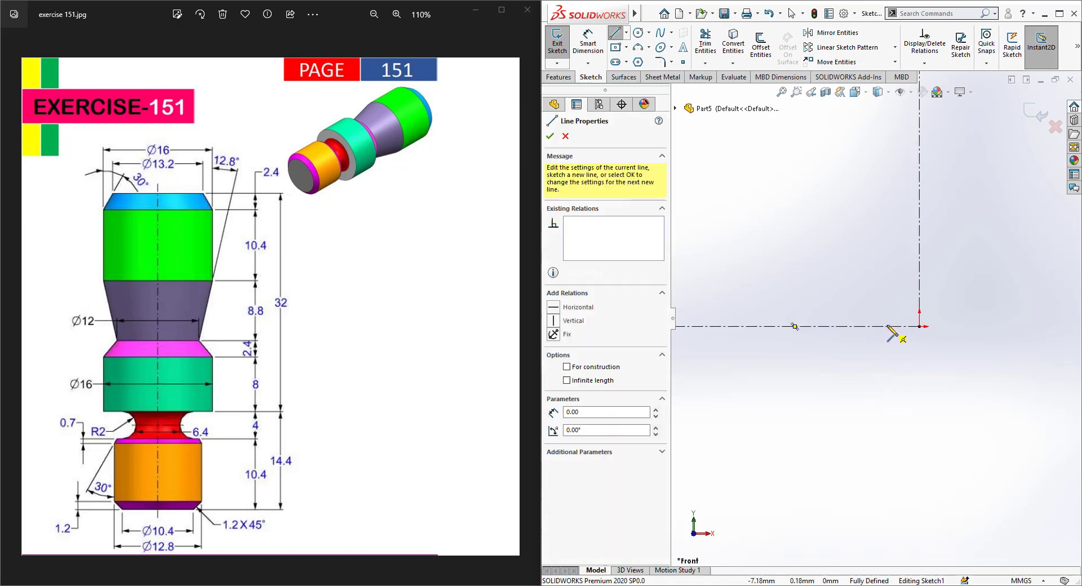
left_click(889, 282)
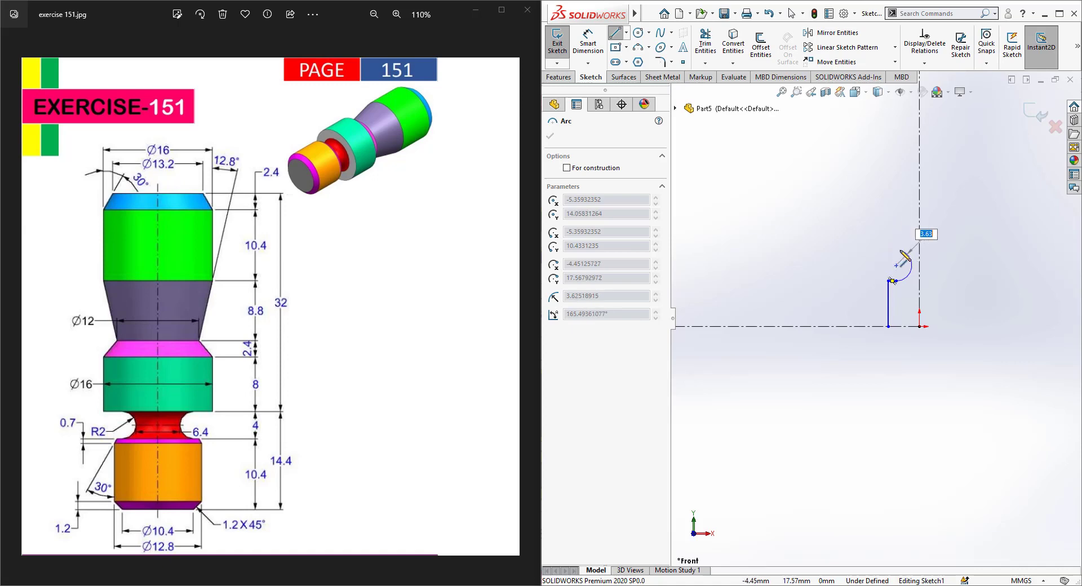
left_click(900, 253)
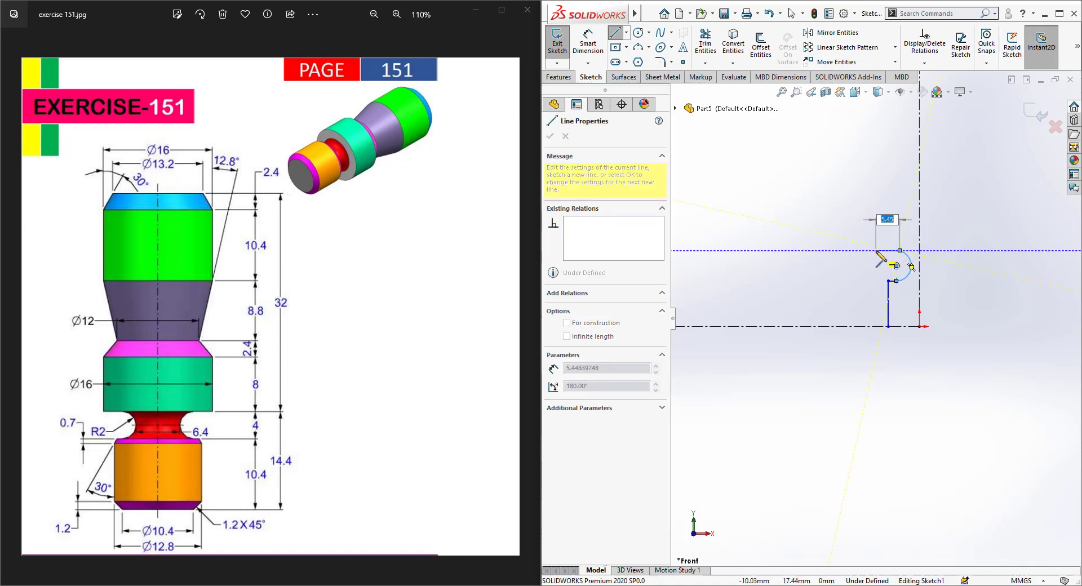
left_click(868, 250)
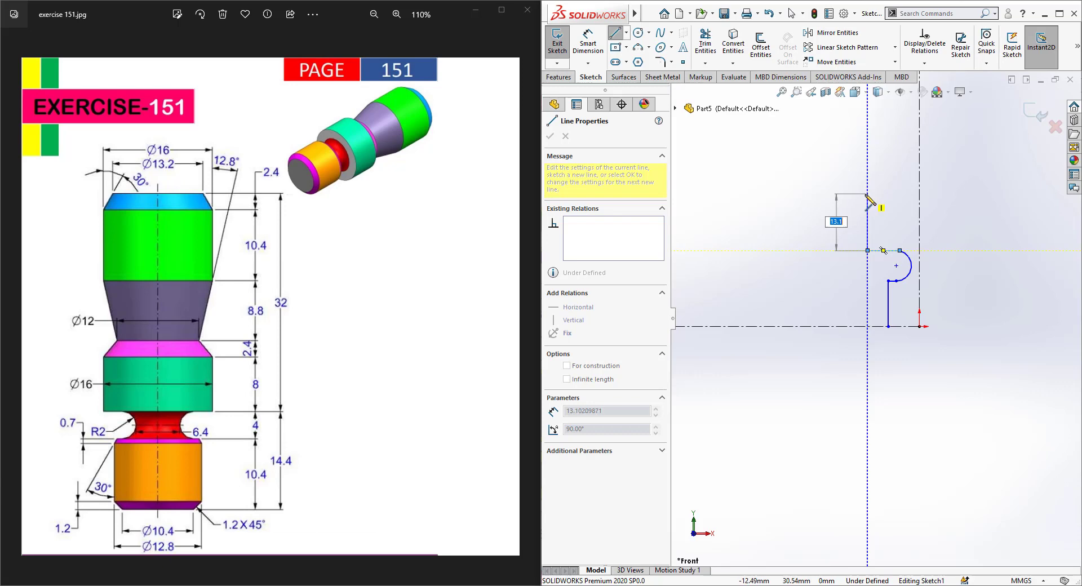
- Continue the profile with a vertical line, a short inward slant and an outward slant about 15.8 mm long
left_click(867, 207)
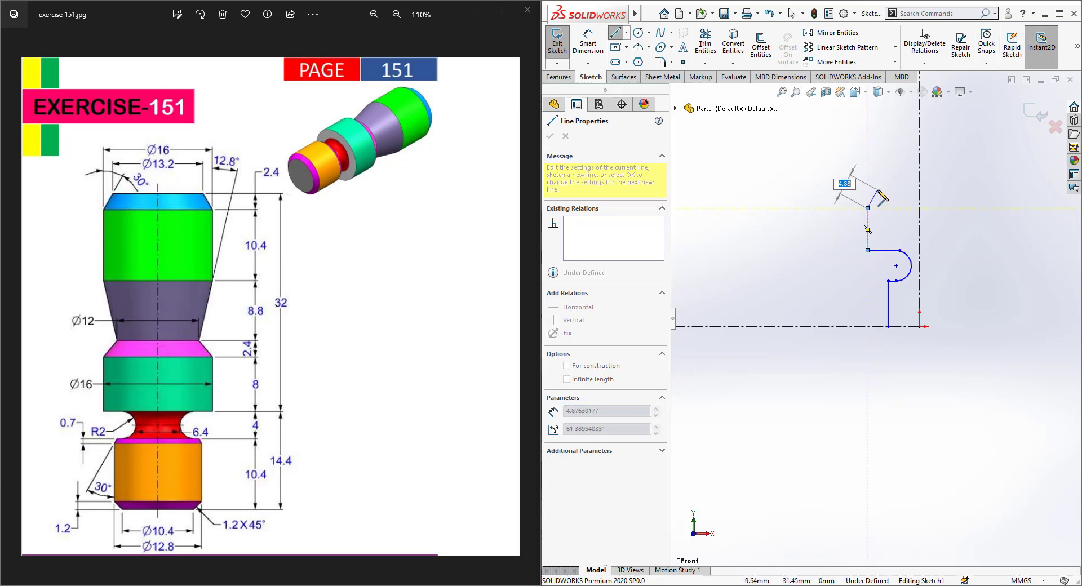
left_click(877, 190)
scroll(873, 183, "up", 2)
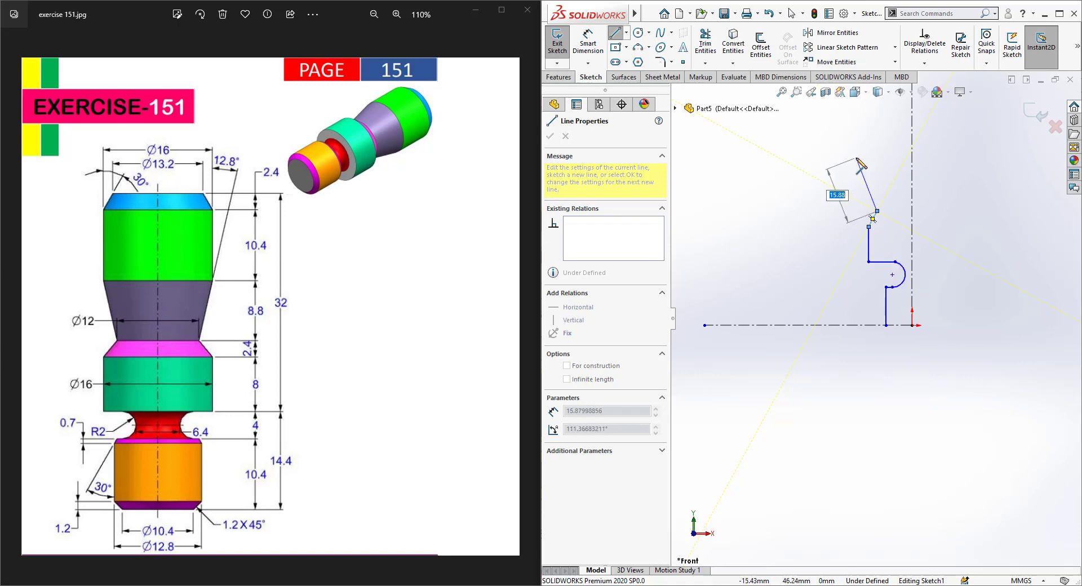
left_click(857, 158)
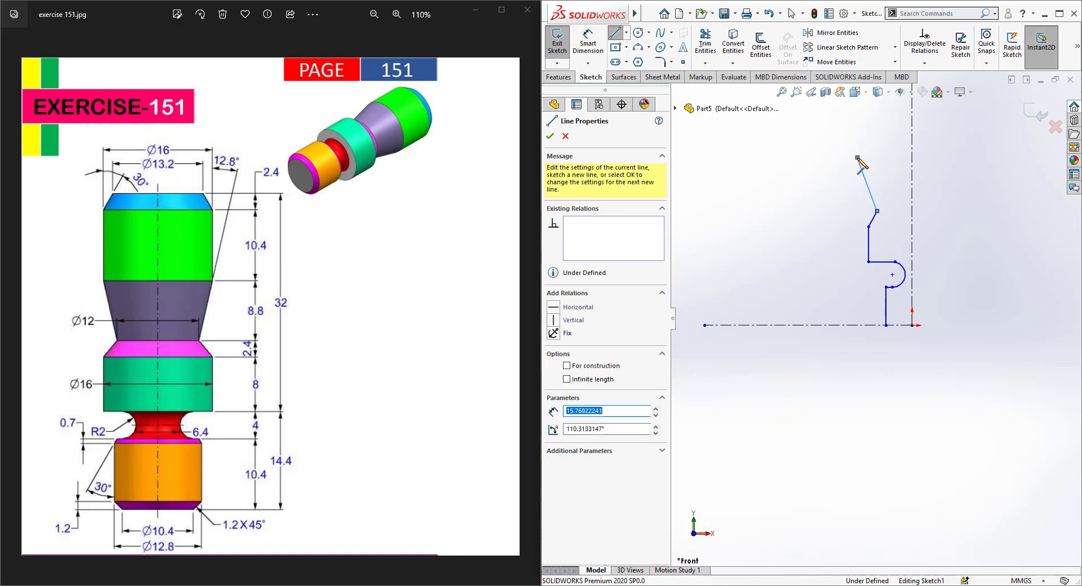
- Close the profile with an outer vertical line, a horizontal top line to the centerline, and lines through the origin to the starting point
left_click(858, 110)
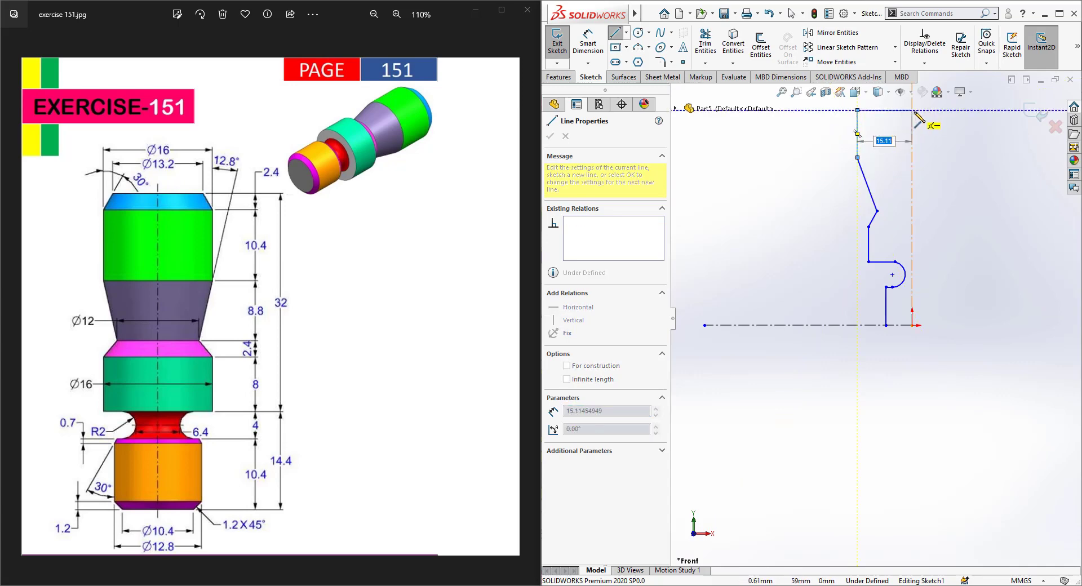
left_click(912, 110)
left_click(913, 325)
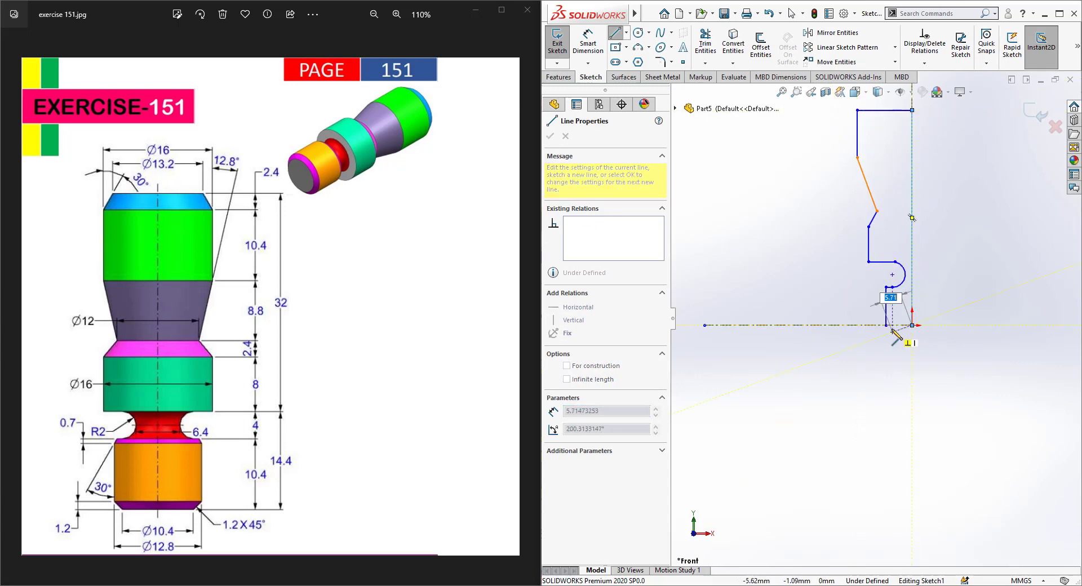
left_click(886, 325)
scroll(958, 276, "up", 3)
key("Escape")
scroll(902, 239, "down", 5)
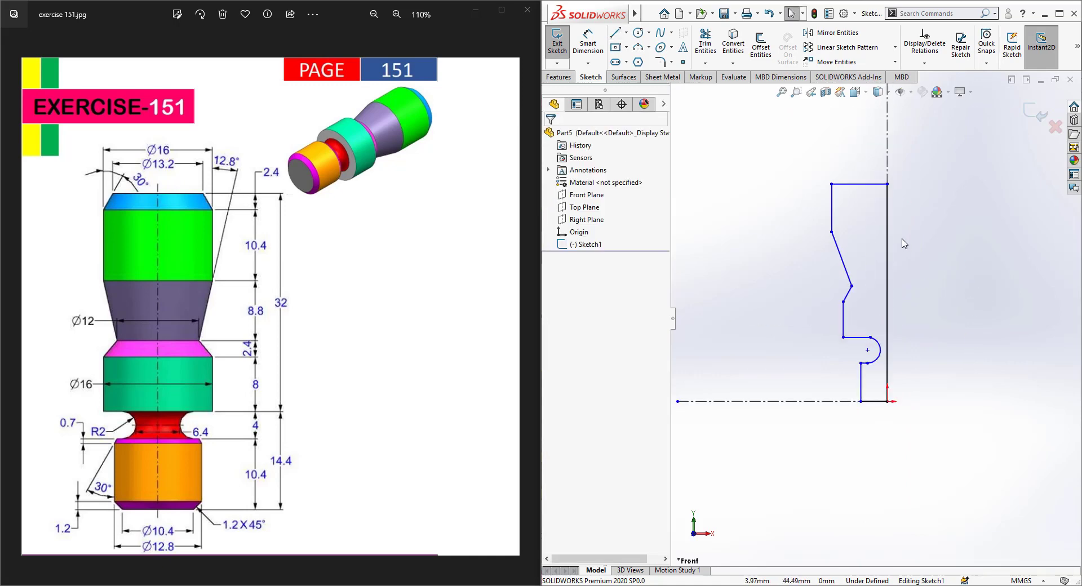
- Dimension the lowest vertical line about the vertical centerline as a 12.8 mm diameter
key("d")
key("Escape")
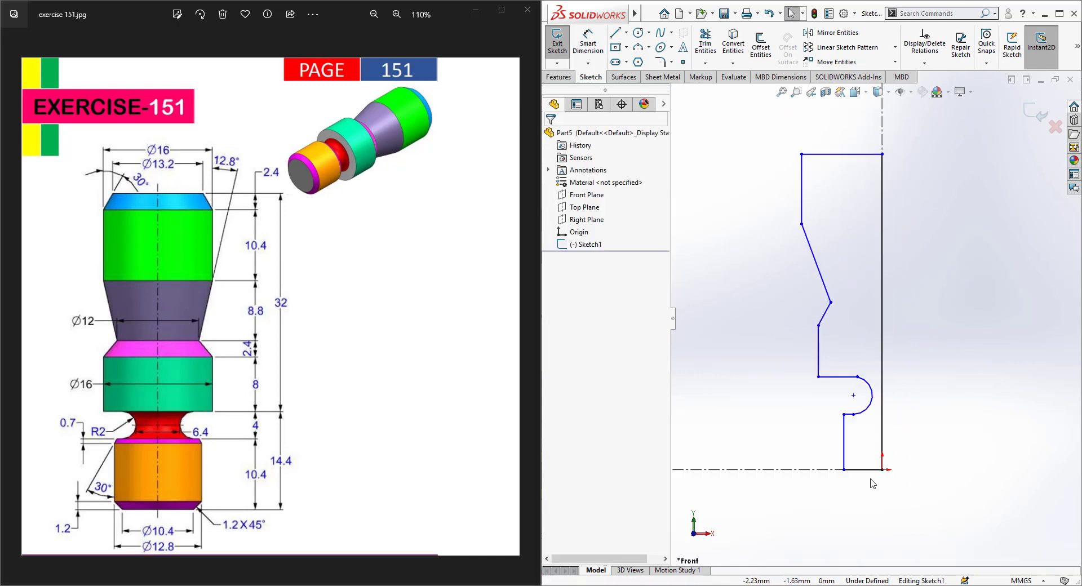
key("d")
left_click(844, 445)
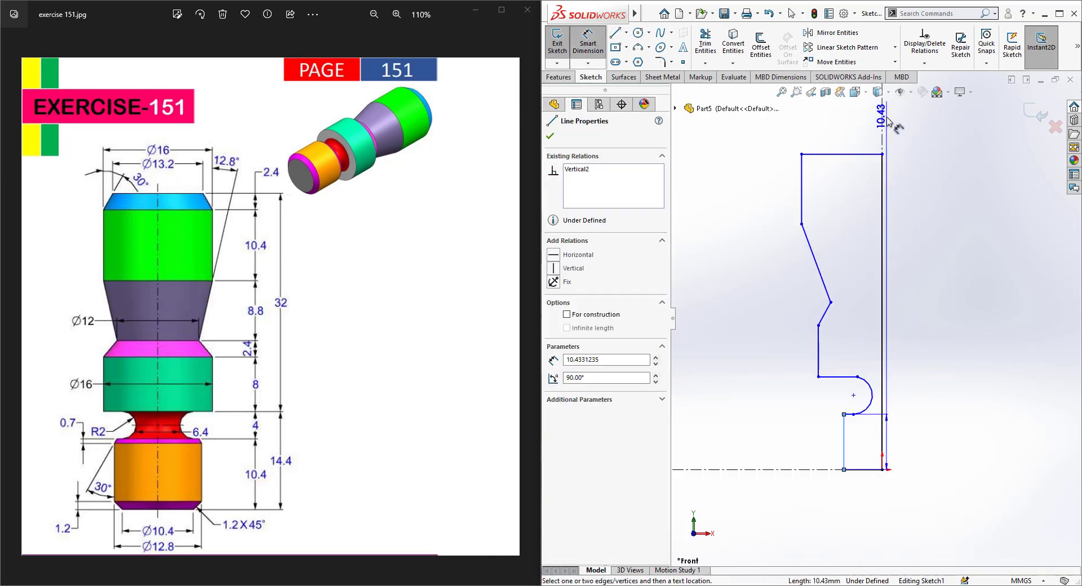
left_click(882, 107)
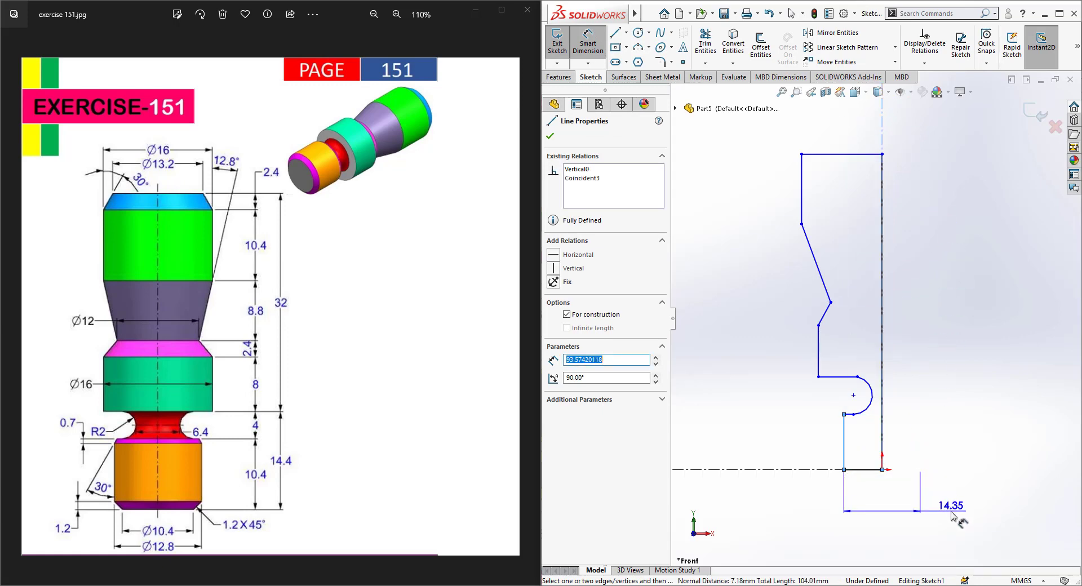
left_click(952, 515)
type("12.8")
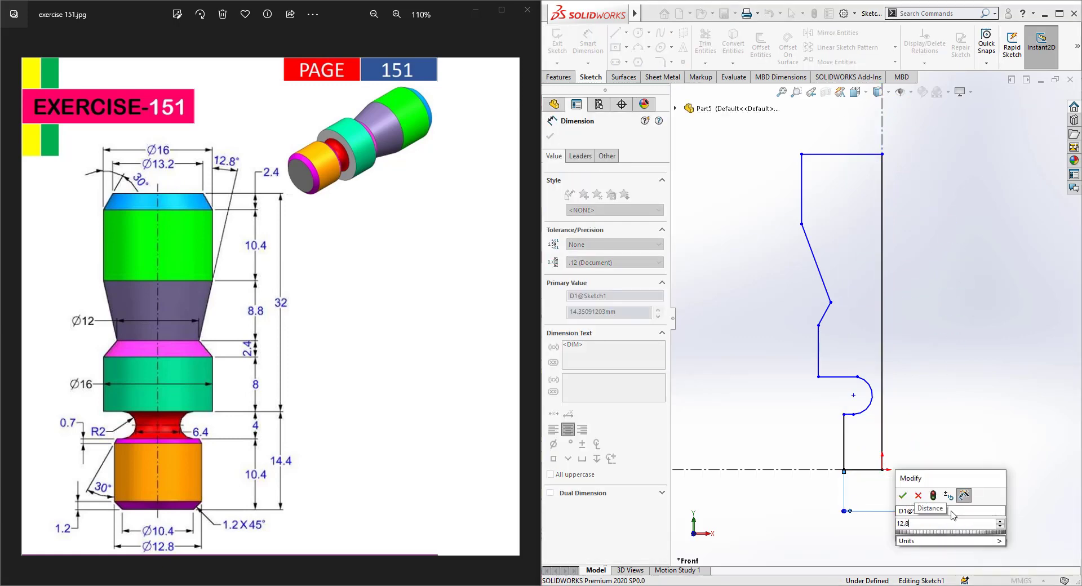
key("Return")
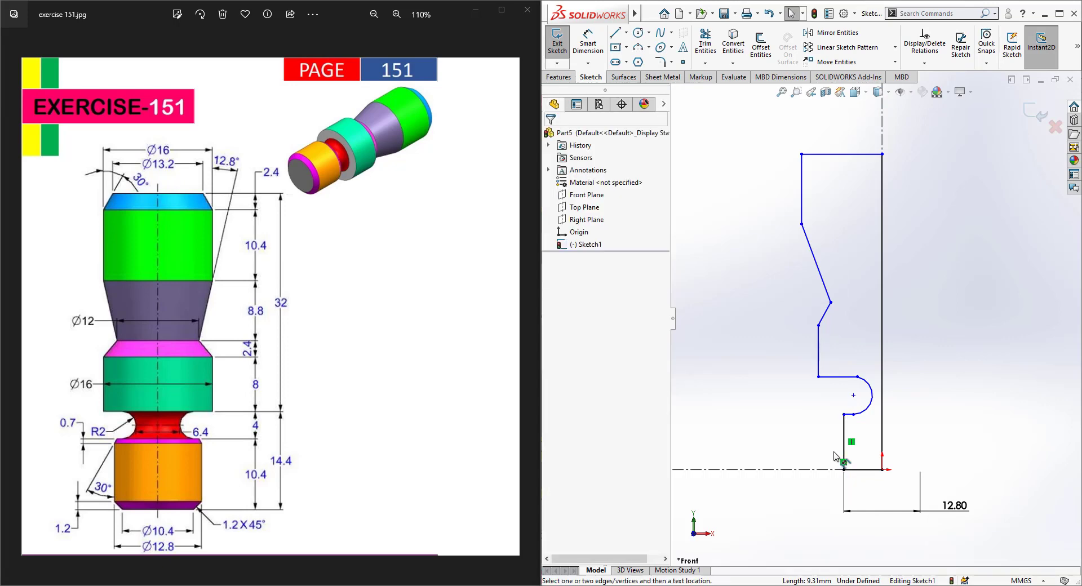
- Dimension the length of the lowest vertical line as 10.4 mm
left_click(844, 440)
left_click(787, 451)
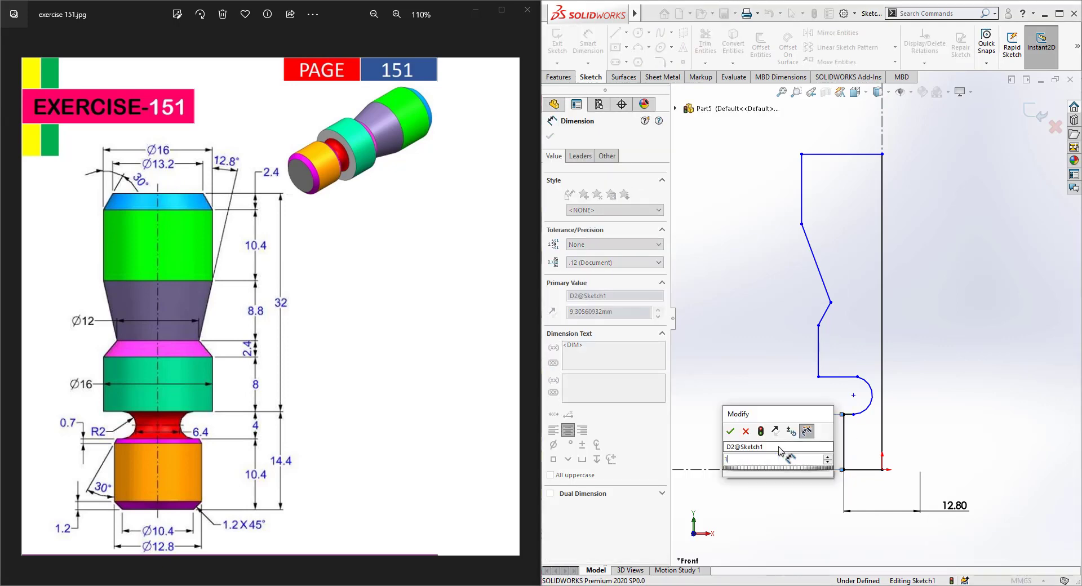
type("100")
key("BackSpace")
type(".4")
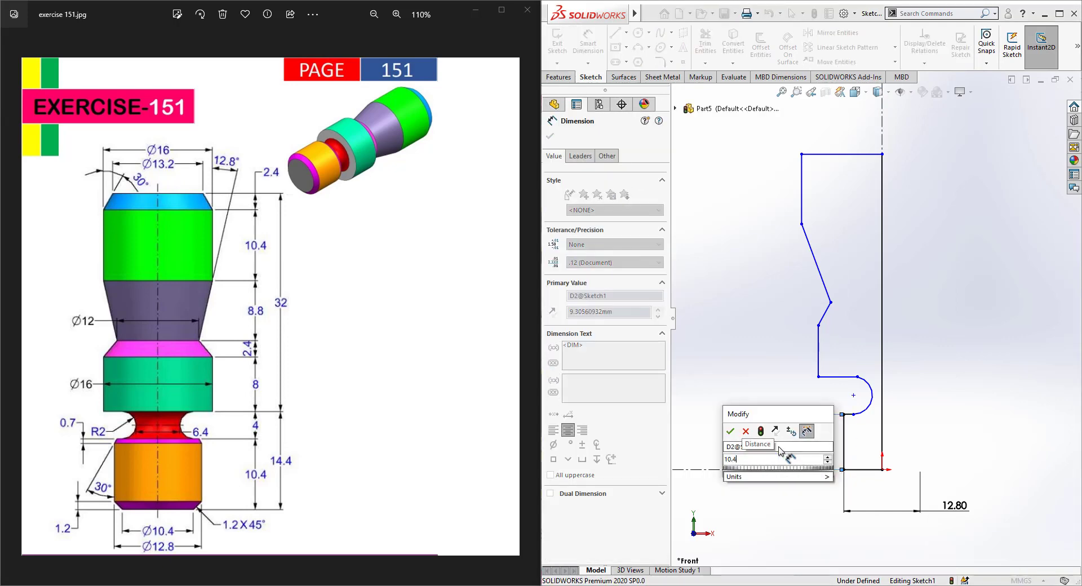
key("Return")
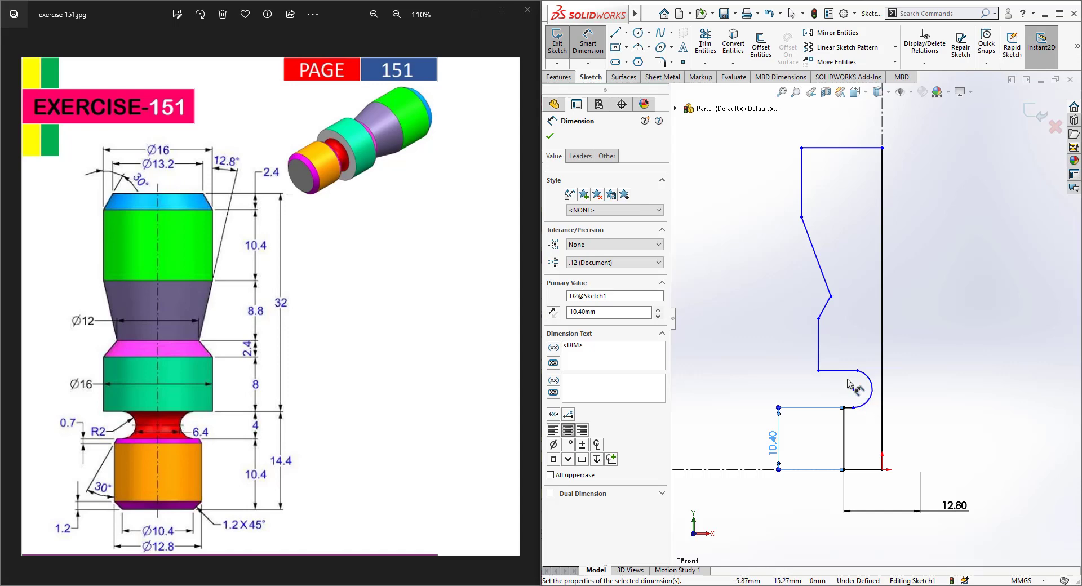
- Dimension the groove width between its upper and lower horizontal lines as 4 mm
left_click(840, 371)
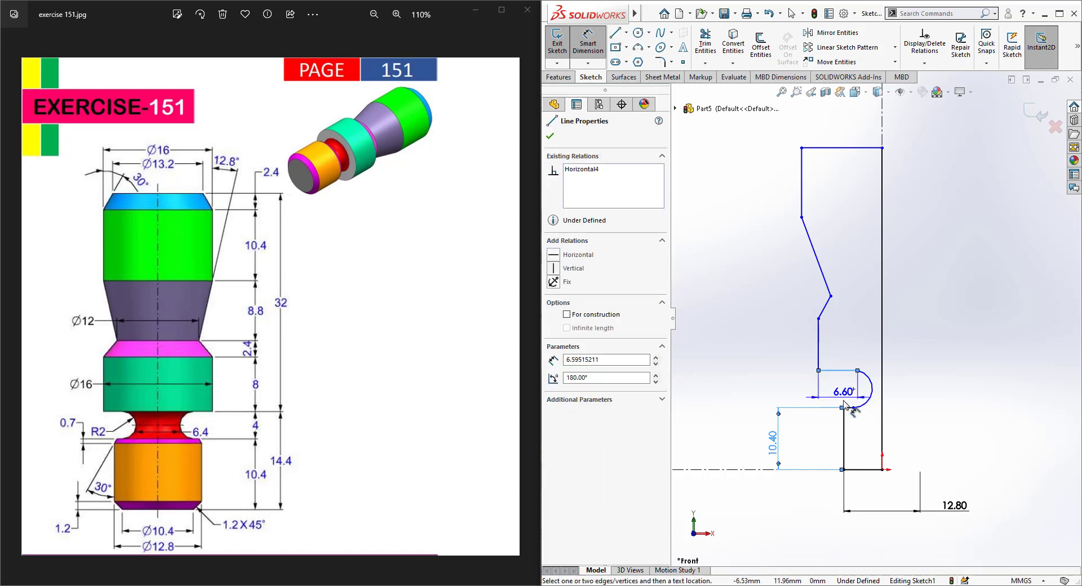
left_click(736, 413)
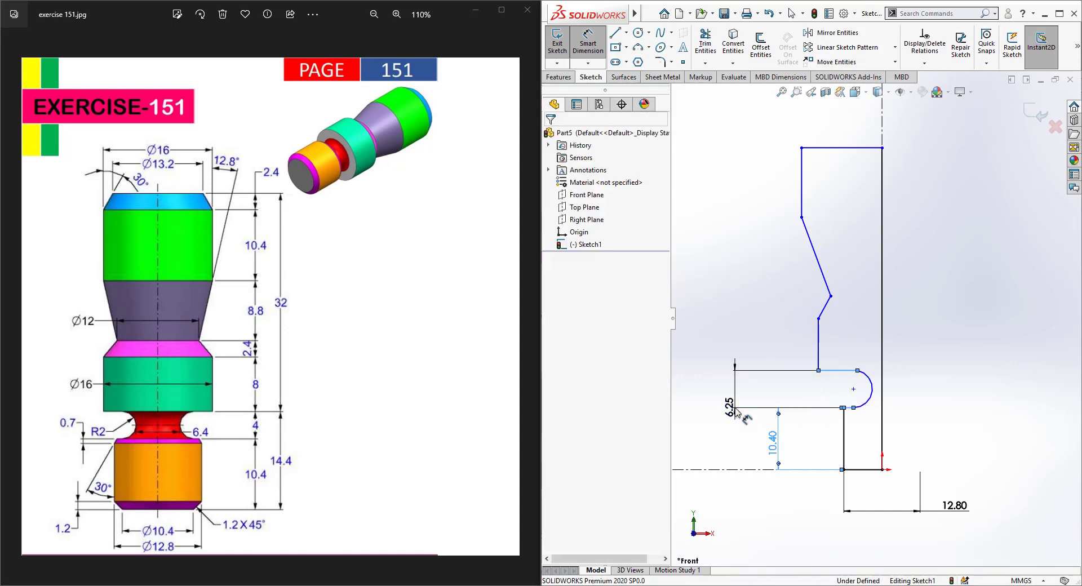
type("4")
key("Return")
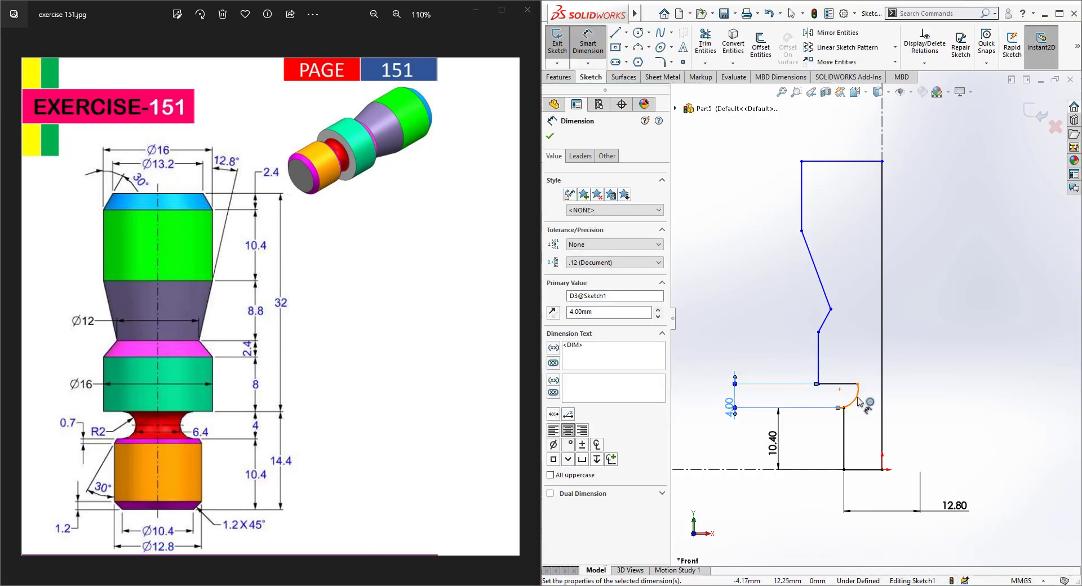
- Dimension the groove arc with a radius of 2 mm
scroll(856, 402, "down", 3)
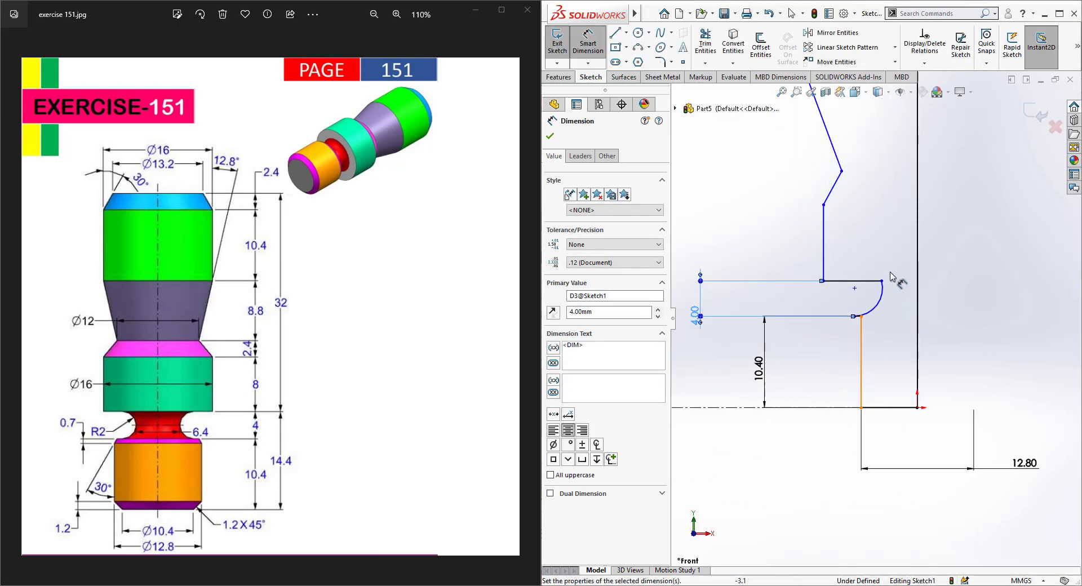
left_click(882, 304)
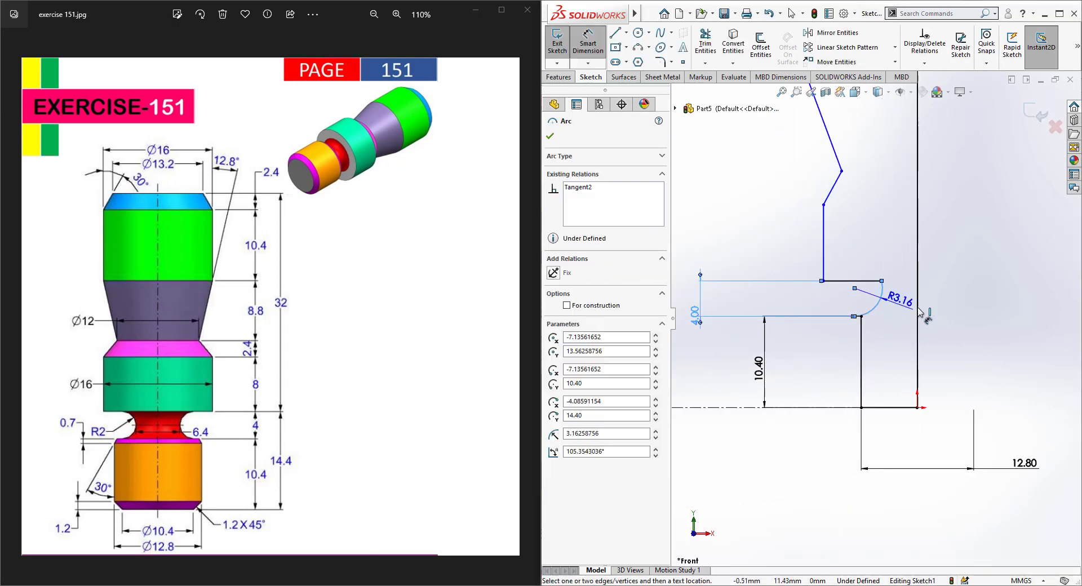
left_click(958, 311)
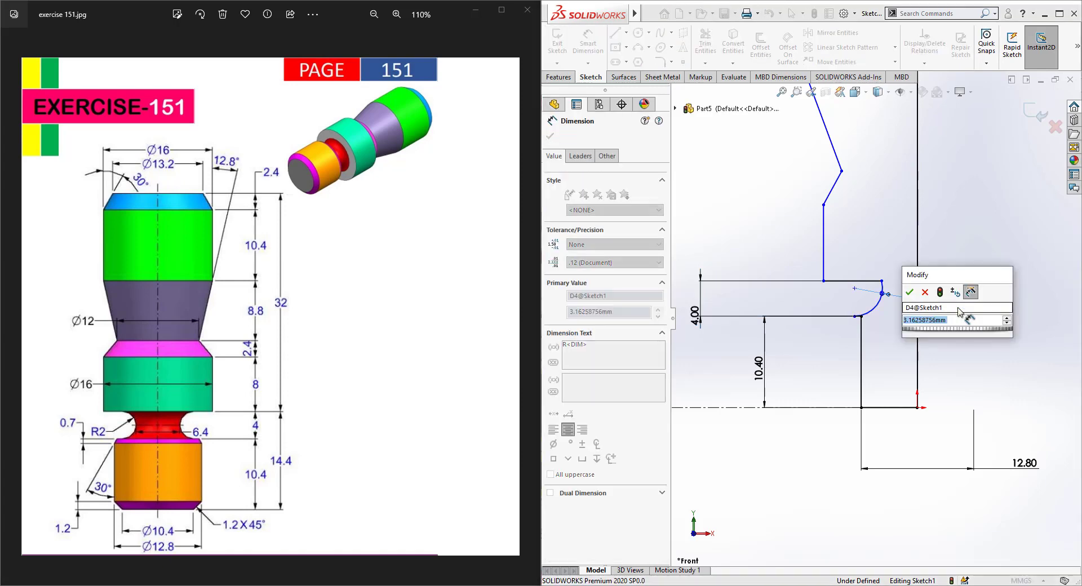
type("2")
key("Return")
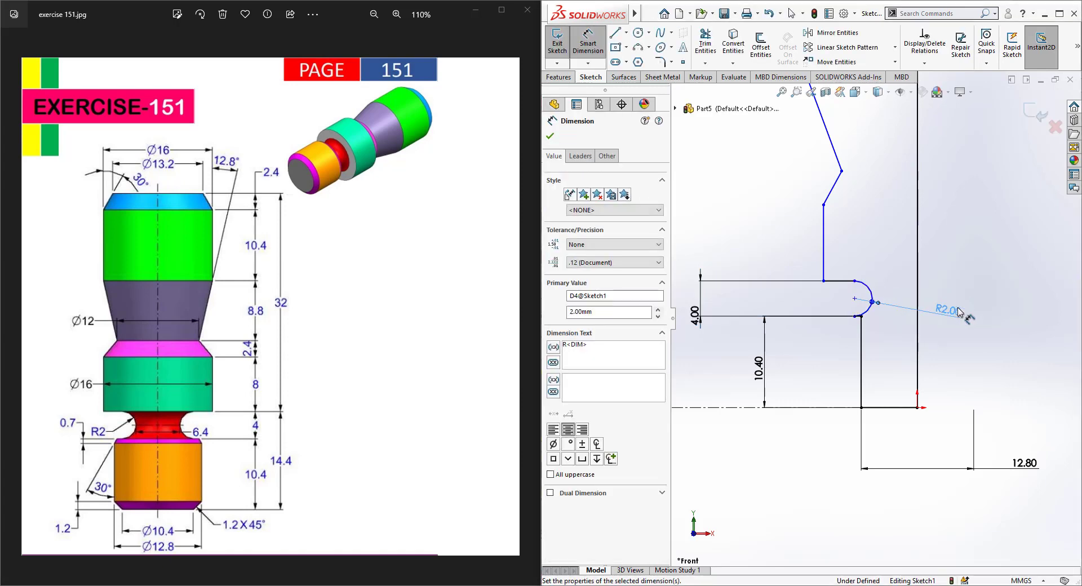
left_click(883, 322)
left_click_drag(855, 317, 872, 317)
scroll(878, 321, "up", 4)
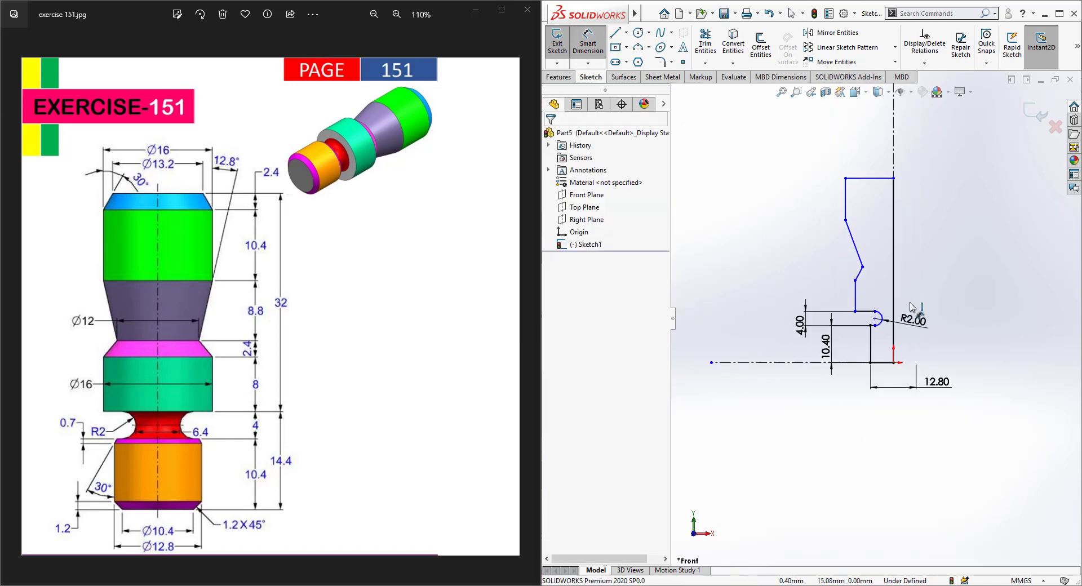
- Dimension the distance from the vertical line on the axis to the nearest edge of the groove arc as 3.2 mm
left_click(893, 262)
scroll(888, 321, "up", 2)
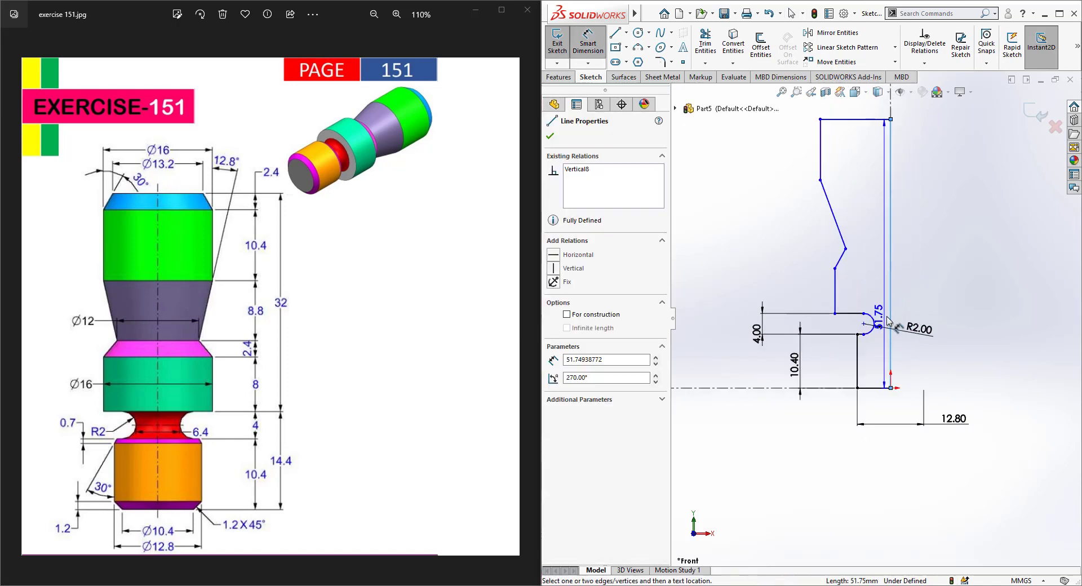
scroll(888, 321, "up", 3)
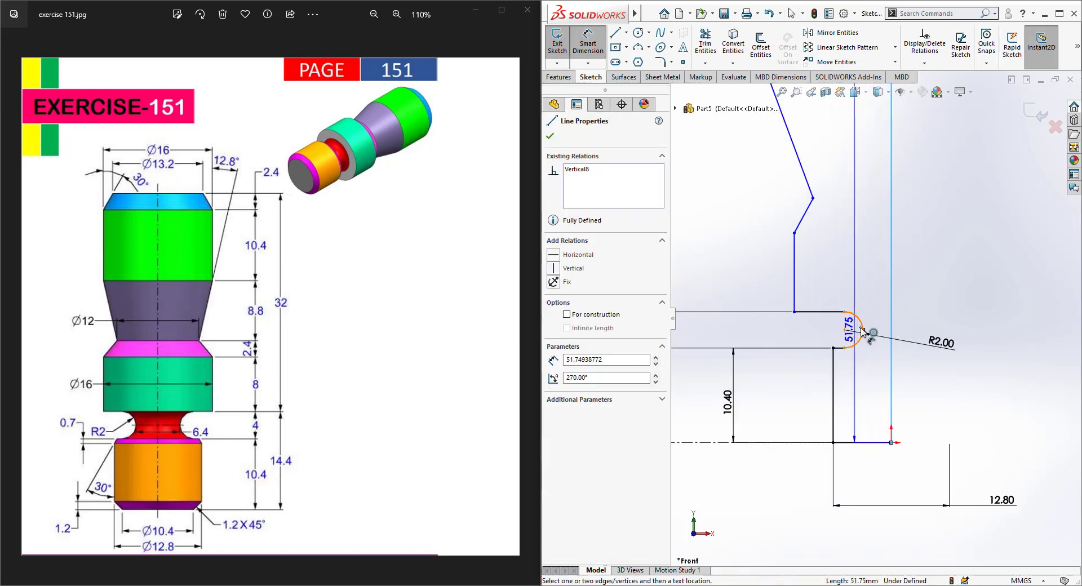
left_click(861, 332)
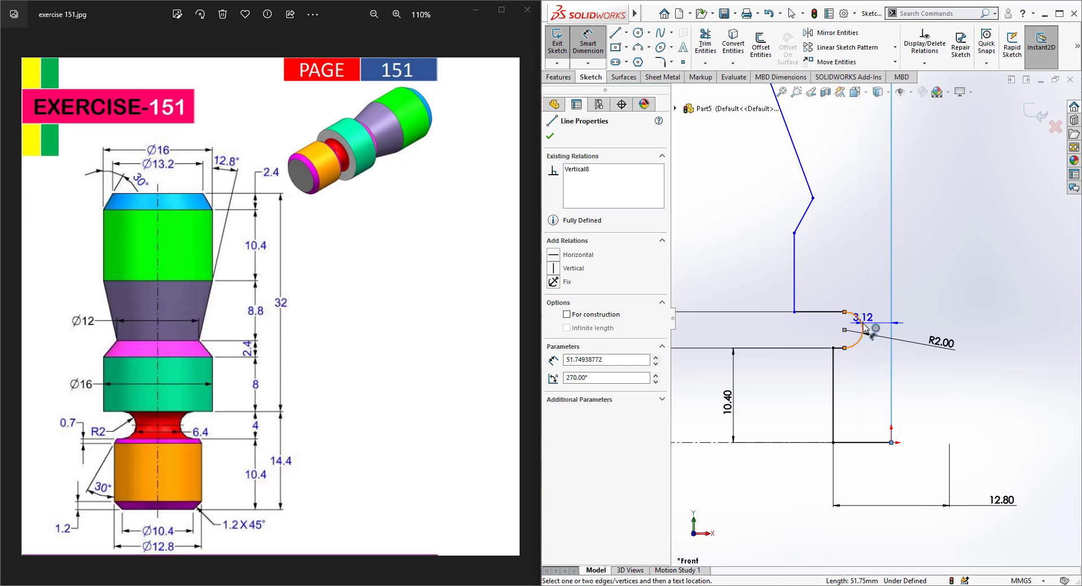
left_click(862, 325, "shift")
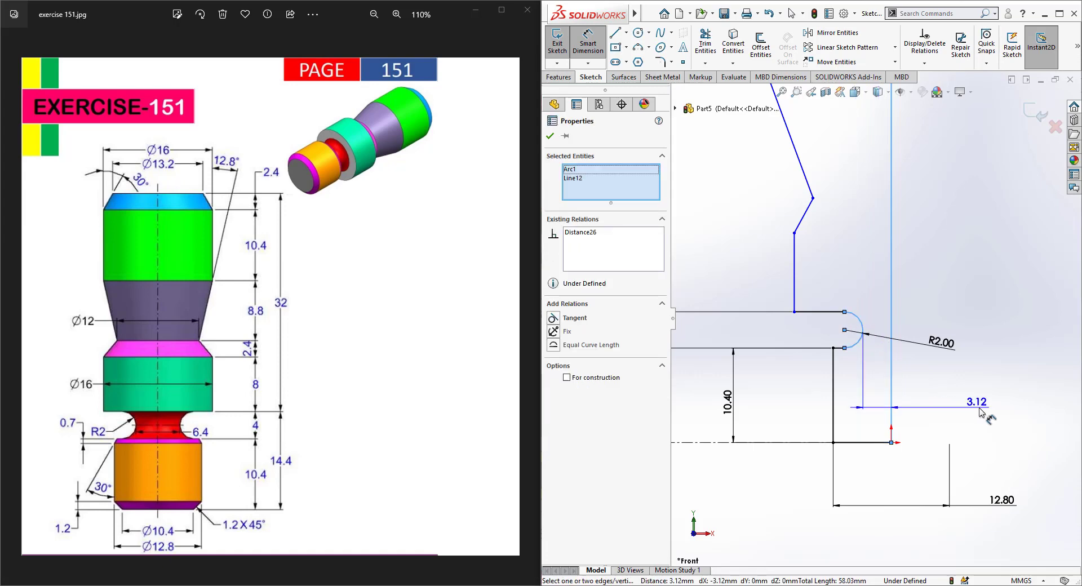
left_click(980, 397)
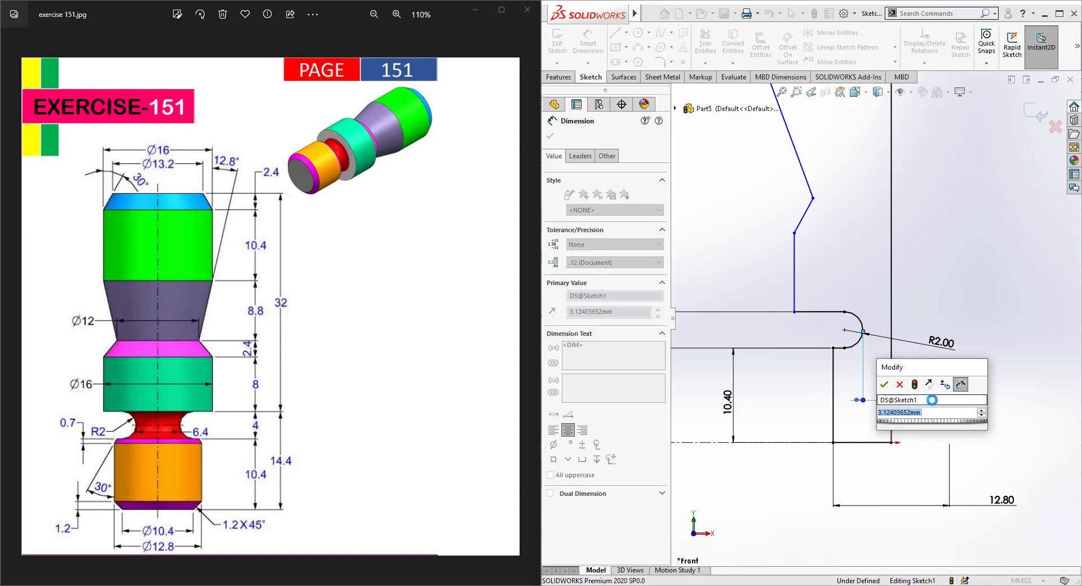
type("3.2")
key("Return")
- Dimension the vertical line just above the groove across the vertical centerline as a 16 mm diameter
scroll(874, 318, "up", 2)
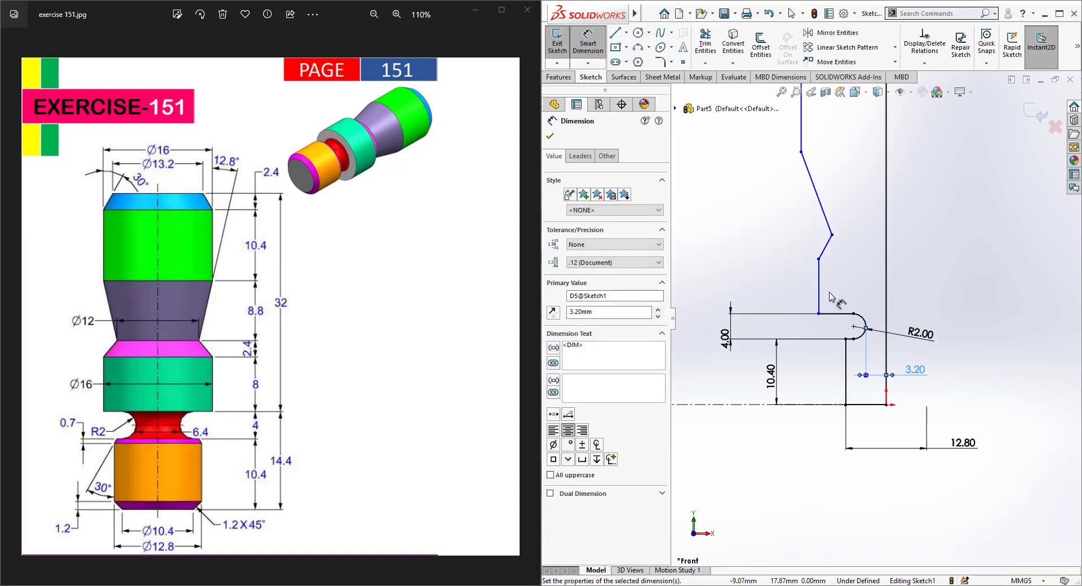
left_click(820, 284)
scroll(828, 290, "up", 3)
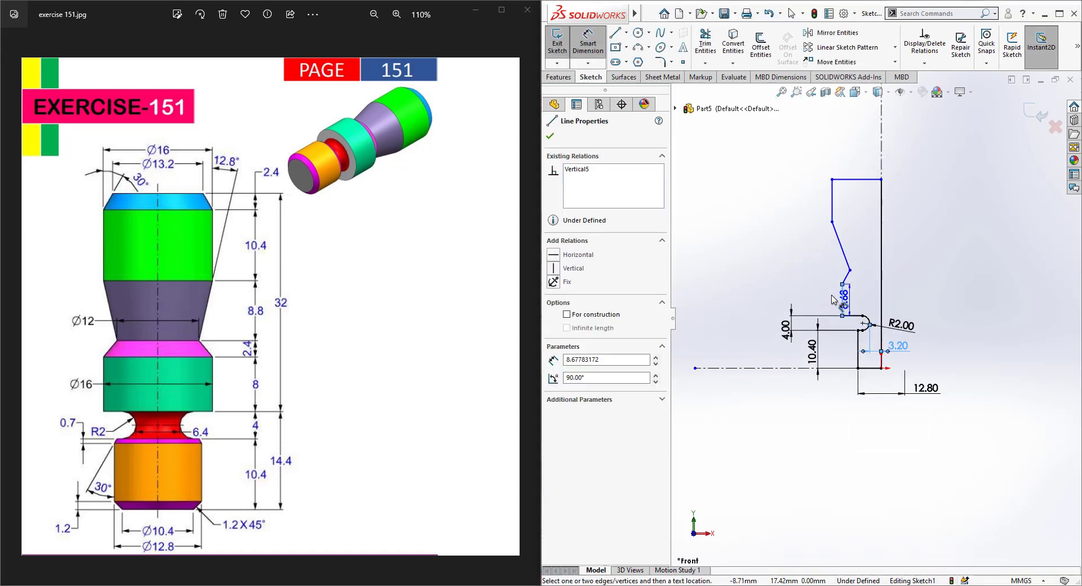
left_click(882, 135)
left_click(948, 246)
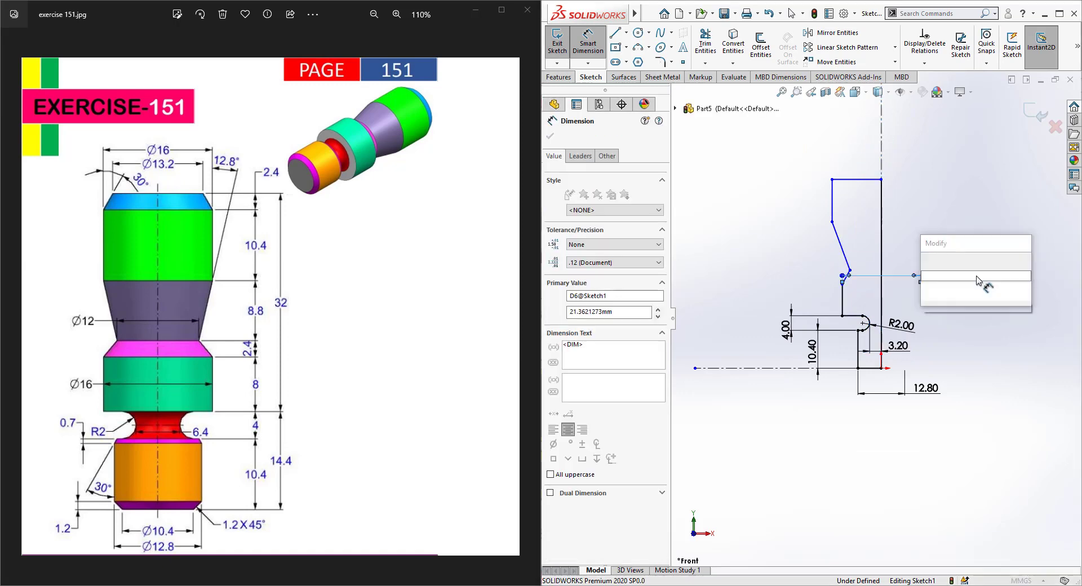
type("16")
key("Return")
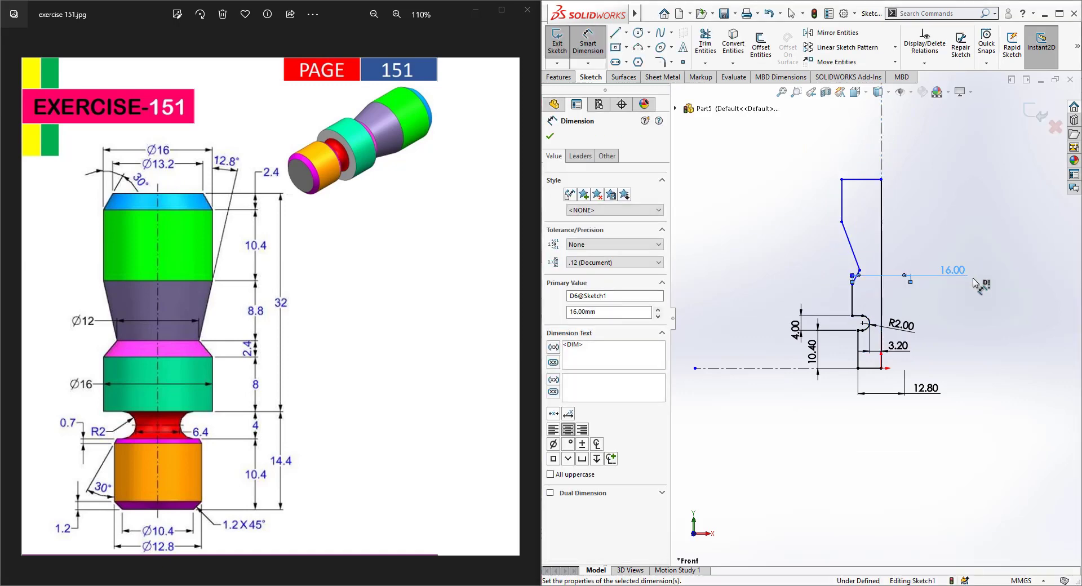
- Dimension the uppermost vertical profile line across the vertical centerline as a 16 mm diameter
left_click(843, 204)
left_click(881, 169)
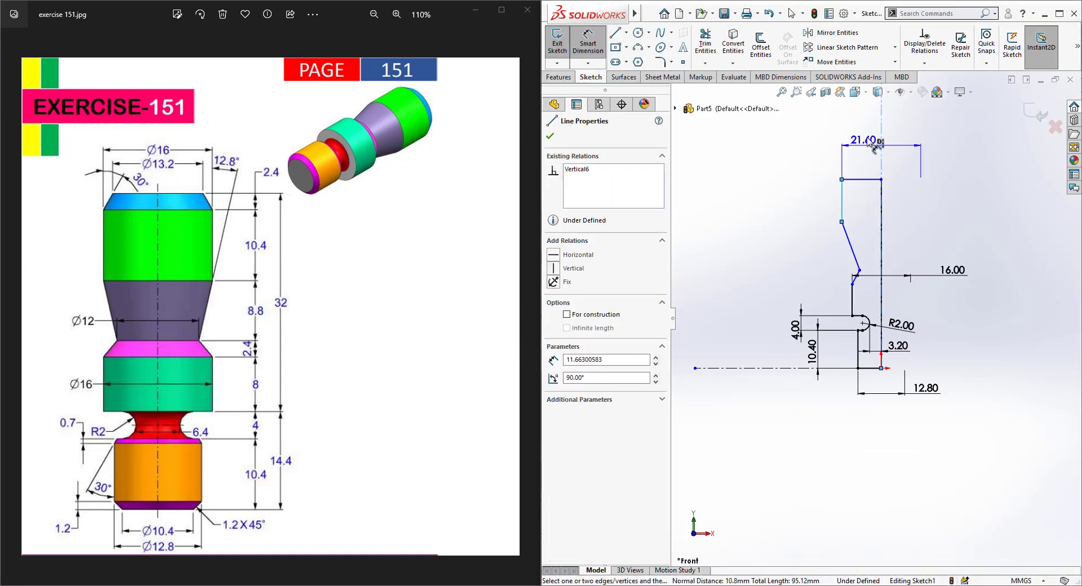
left_click(896, 144)
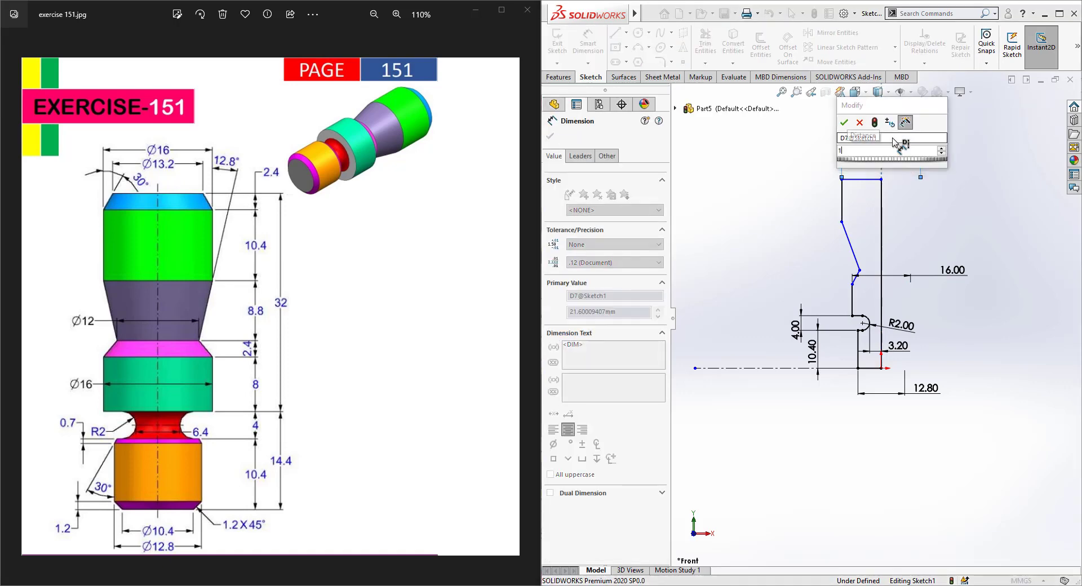
type("16")
key("Return")
- Dimension the angle between the long slanted taper line and the upper vertical line as 12.8°
scroll(882, 296, "up", 2)
scroll(881, 297, "down", 4)
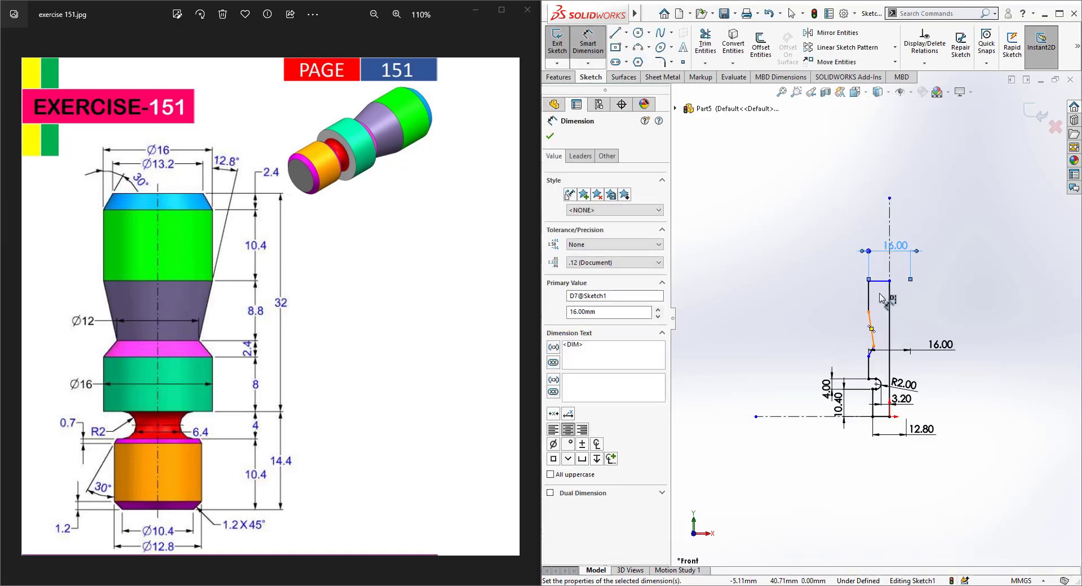
scroll(880, 338, "up", 2)
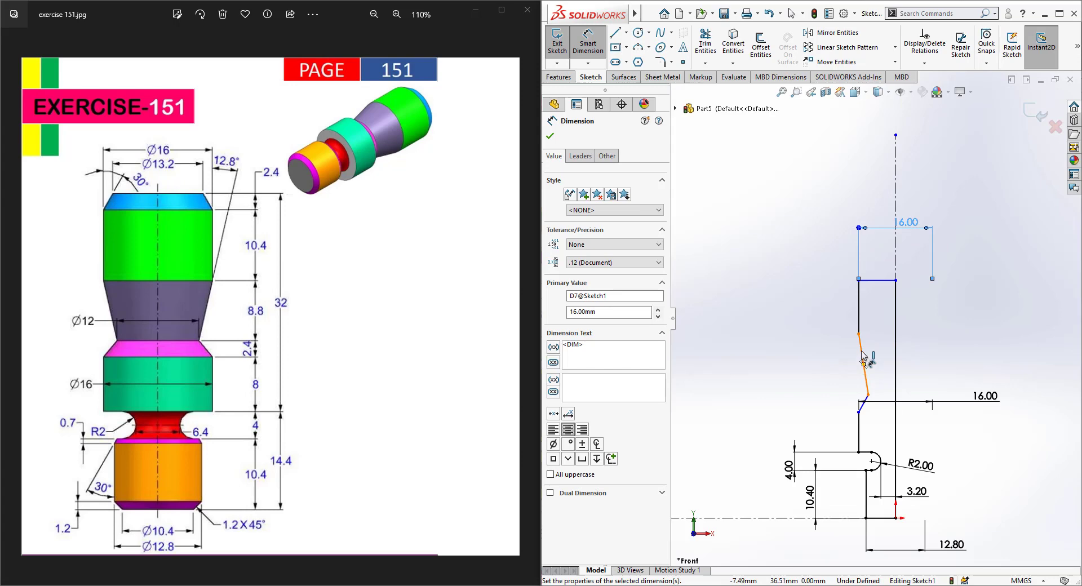
left_click(863, 356)
left_click(858, 307)
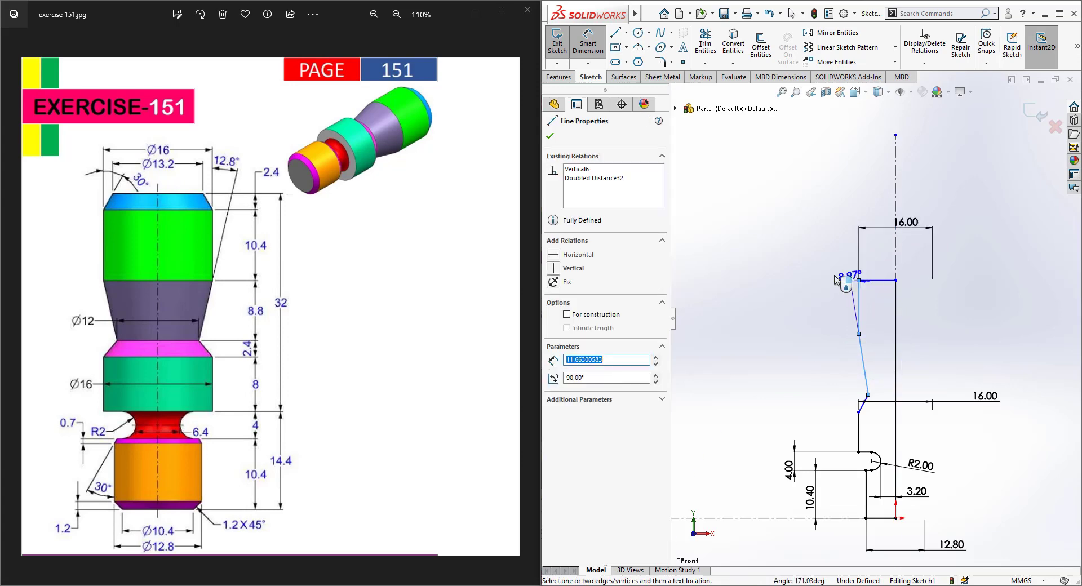
left_click(848, 249)
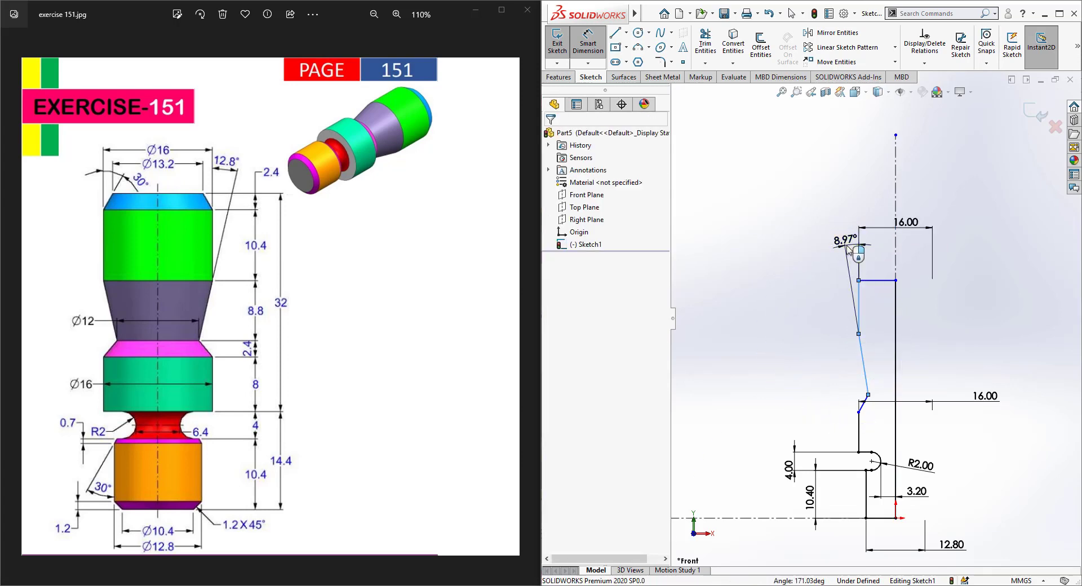
type("12.8")
key("Return")
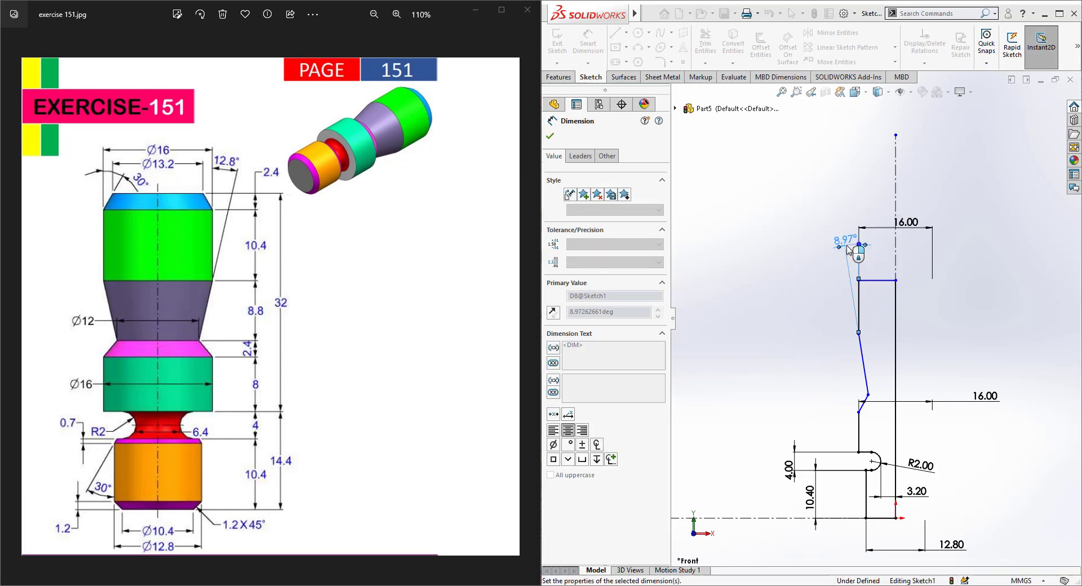
- Dimension the vertical distance between the two endpoints of the short slanted line as 4 mm
left_click(872, 394)
left_click(858, 412)
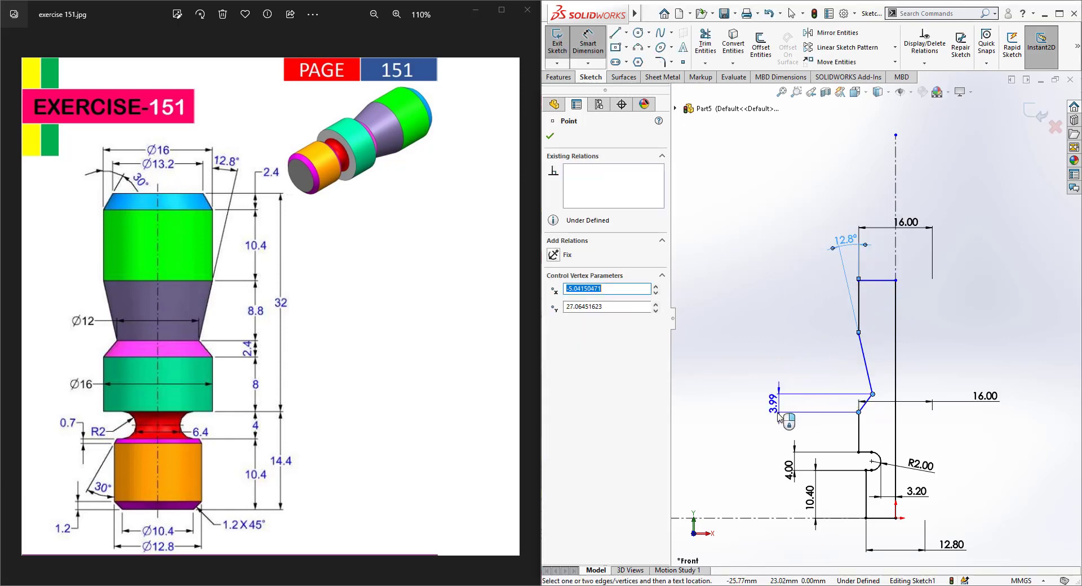
left_click(768, 401)
type("4")
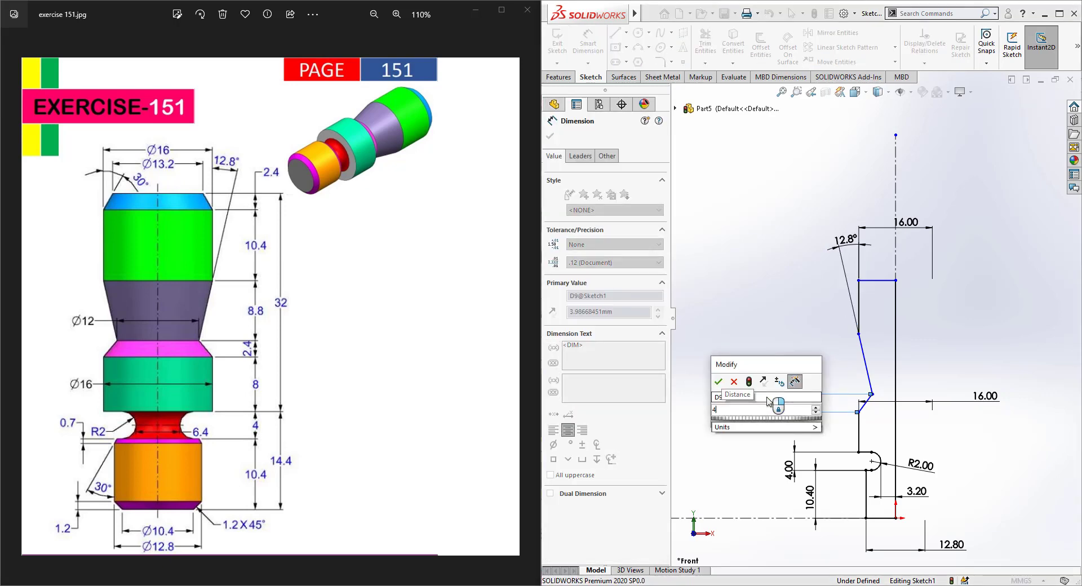
key("Return")
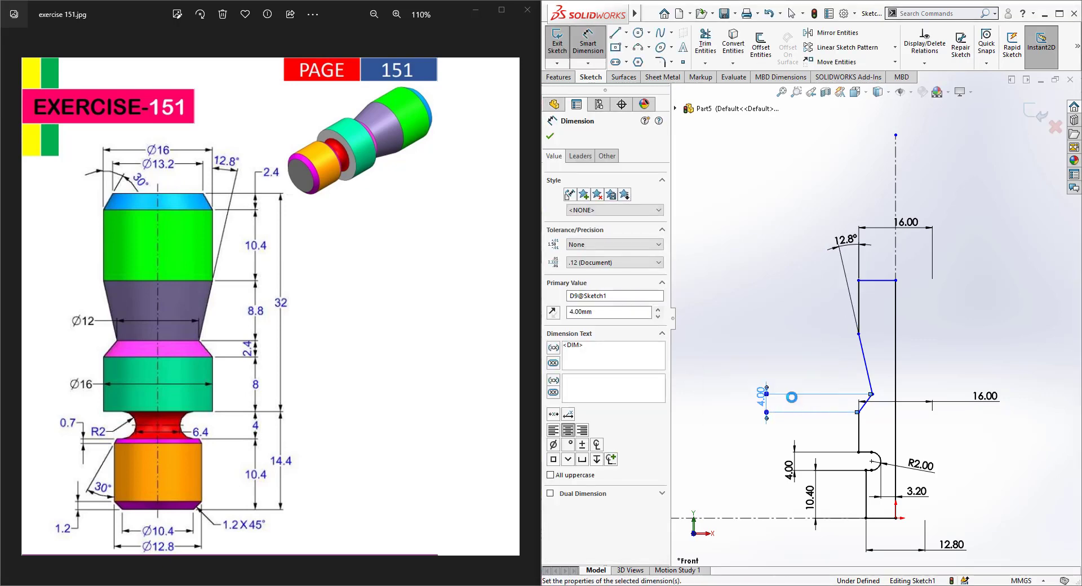
- Dimension the vertical distance between the endpoints of the long slanted taper line as 8.8 mm
left_click(872, 394)
left_click(858, 334)
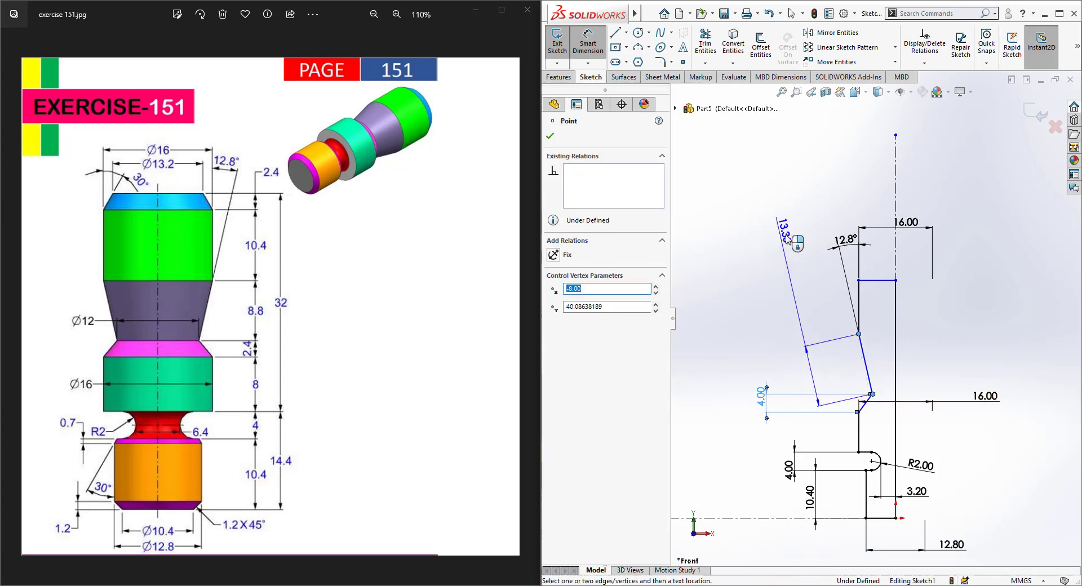
left_click(712, 360)
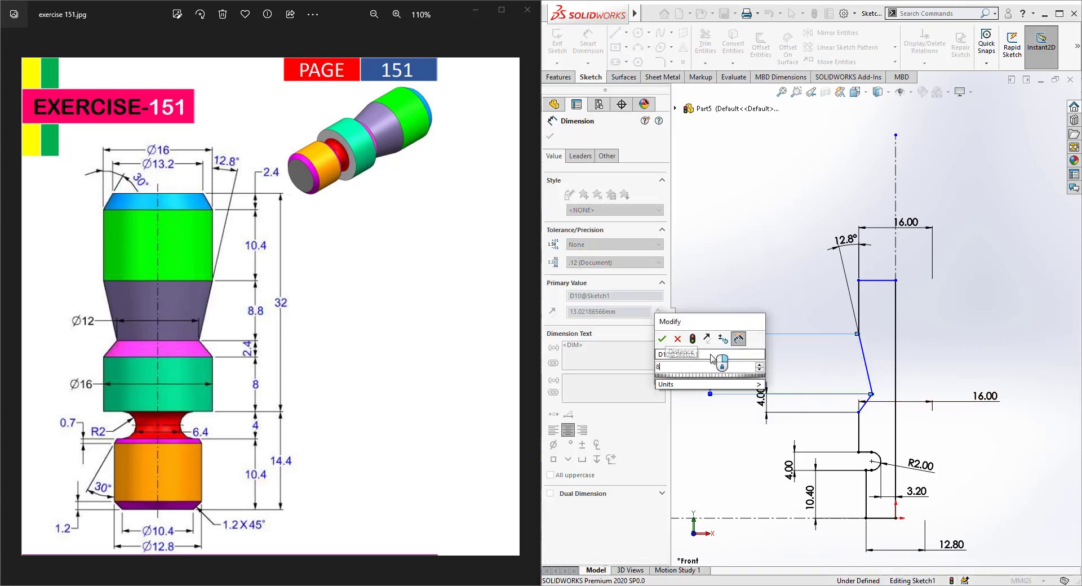
type("8.8")
key("Return")
left_click(760, 370)
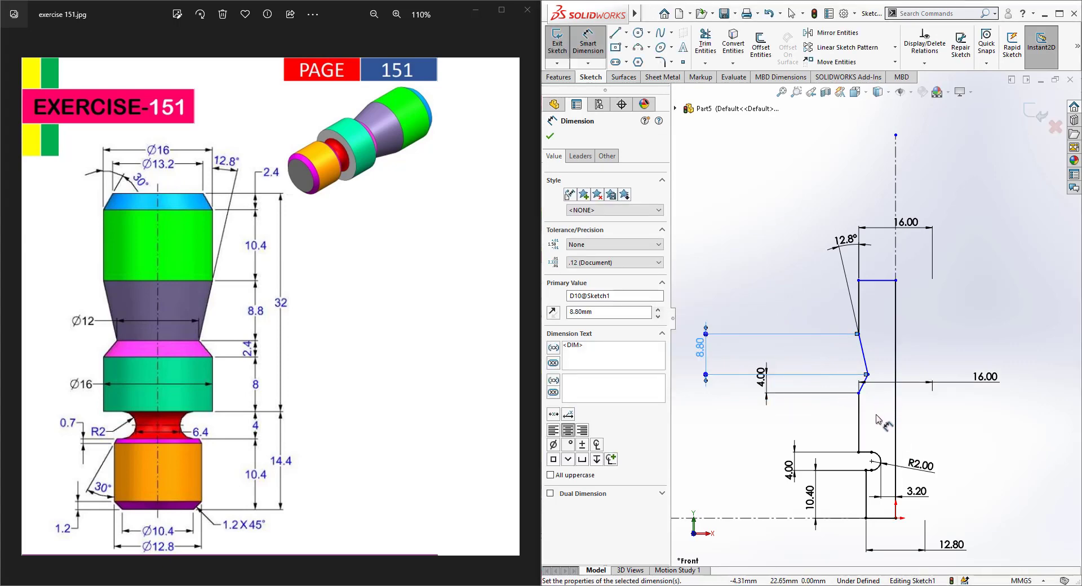
- Dimension the length of the vertical line just above the groove as 8 mm
scroll(876, 418, "down", 2)
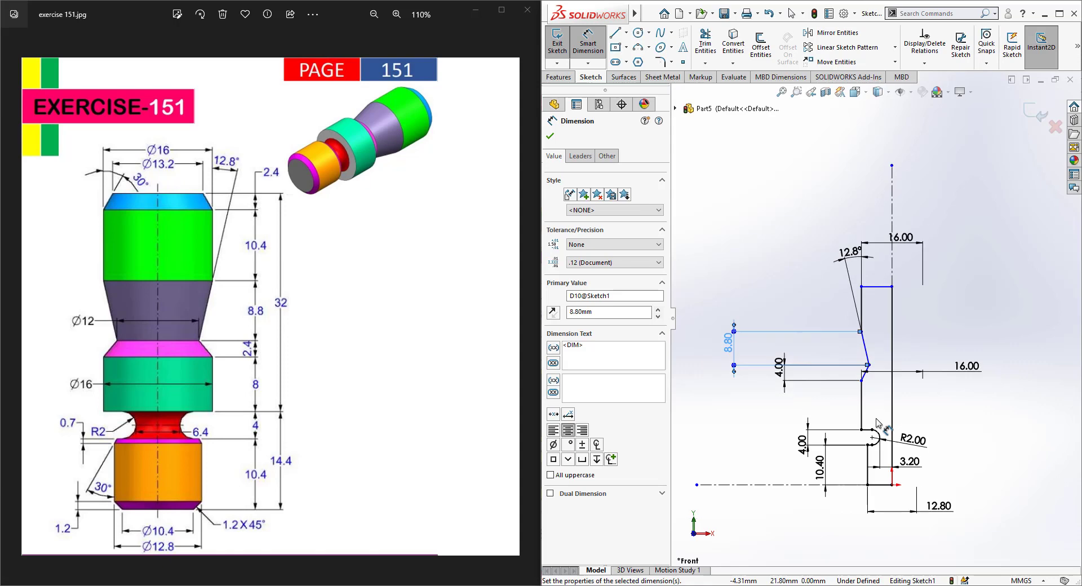
left_click(857, 388)
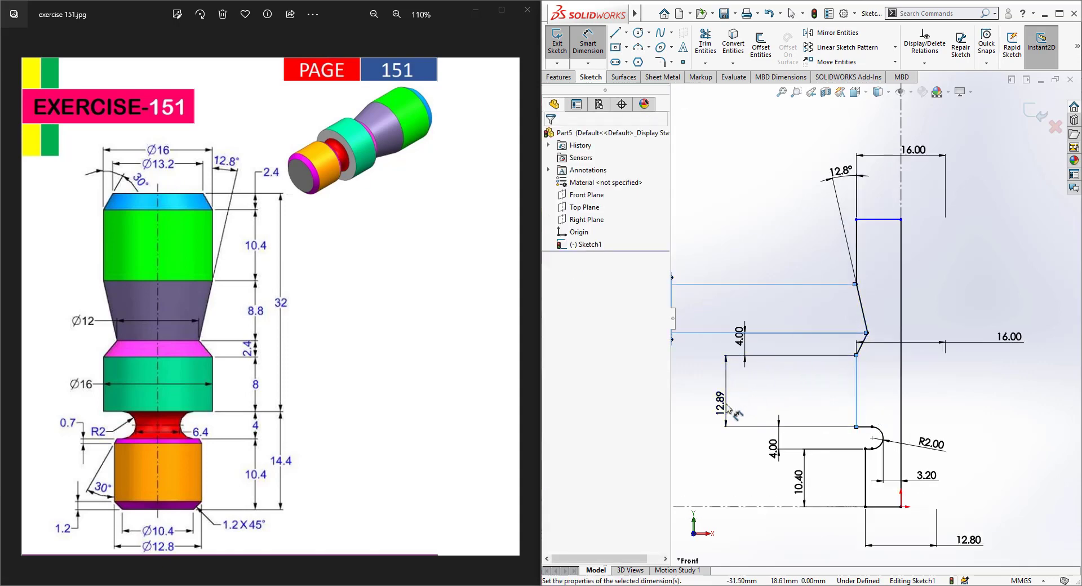
left_click(728, 409)
type("8")
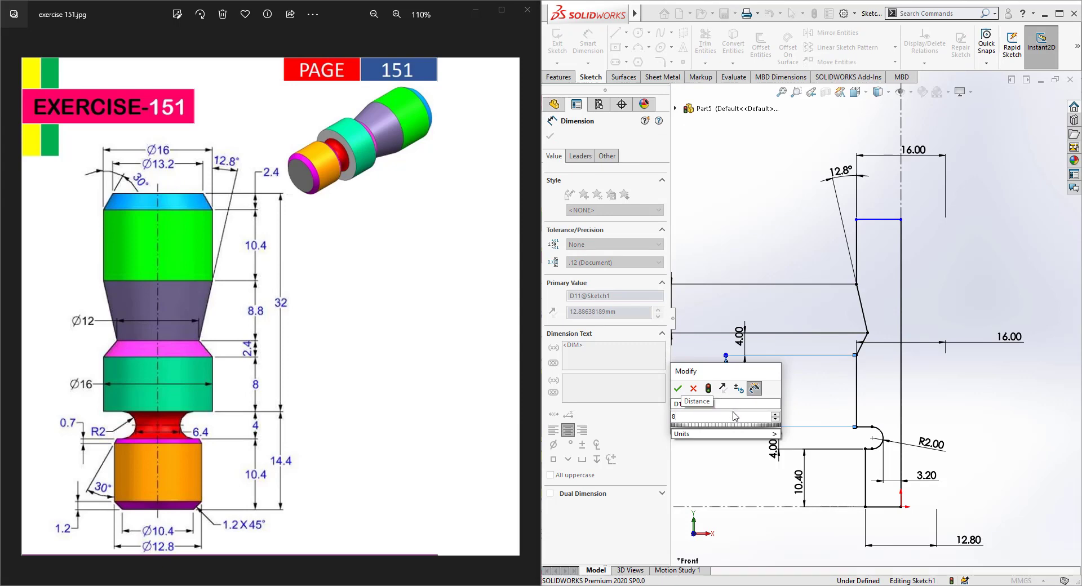
key("Return")
- Change the vertical height dimension of the short slanted line to 2.4 mm
scroll(828, 394, "up", 3)
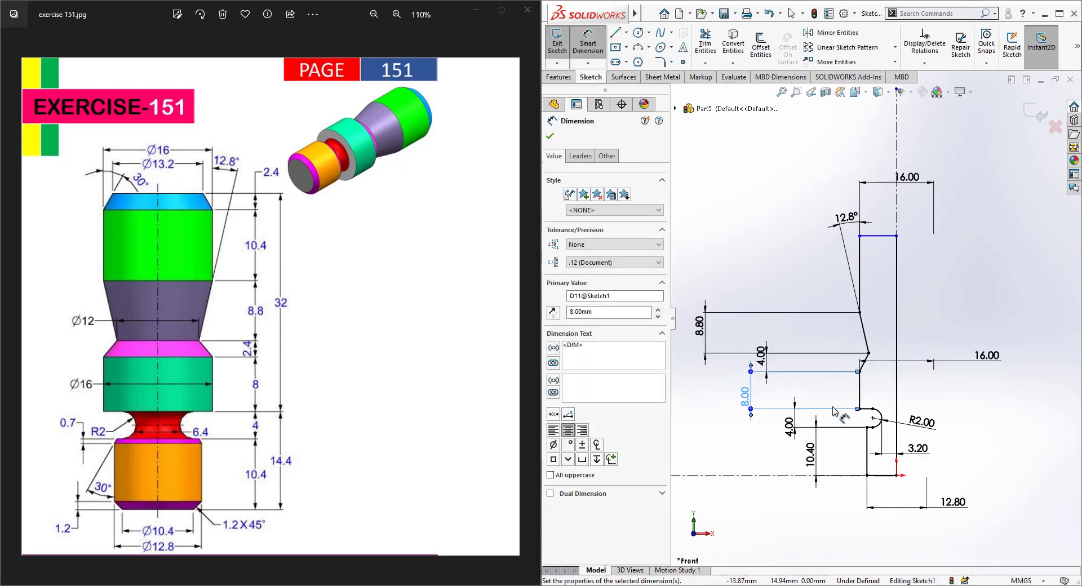
scroll(826, 386, "down", 2)
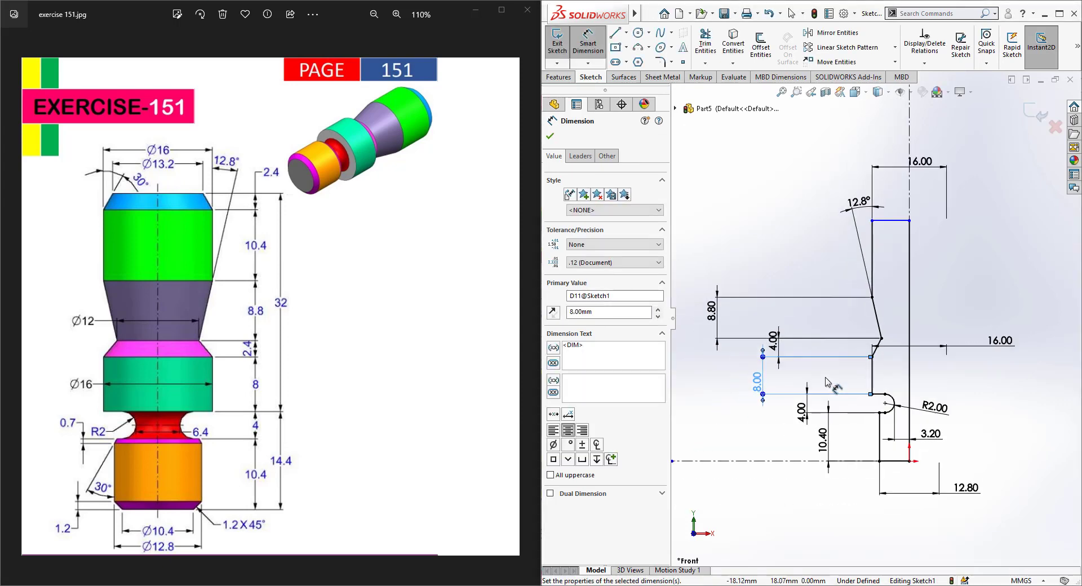
double_click(773, 341)
type("2")
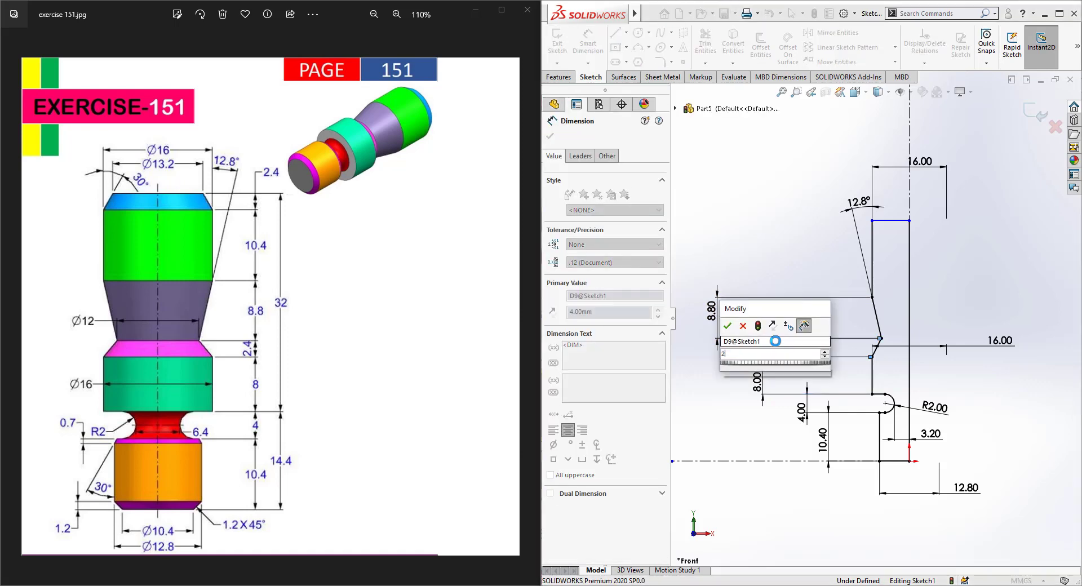
type(".4")
key("Return")
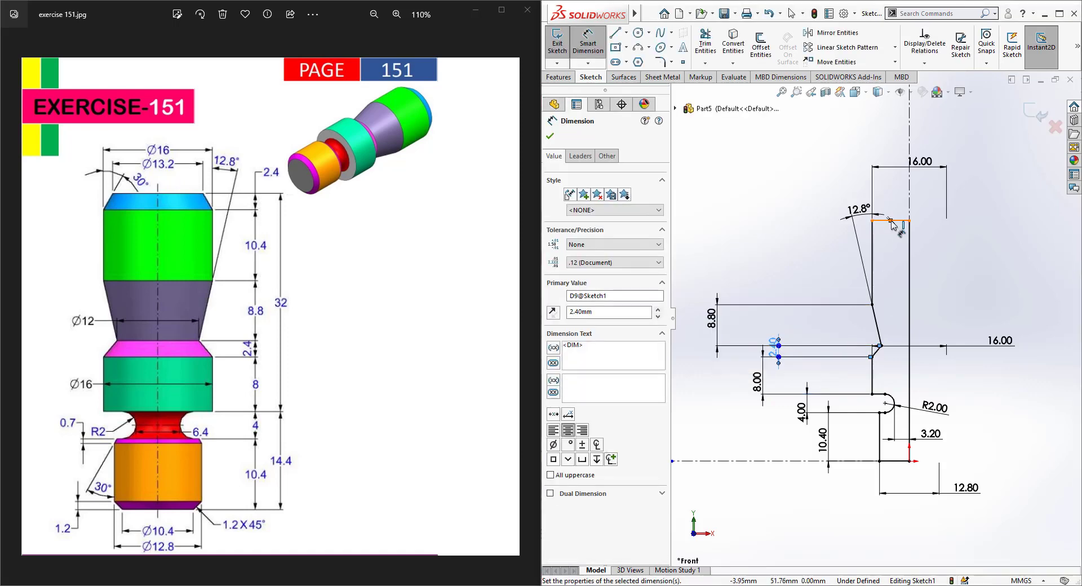
- Dimension the distance from the profile's top line to the groove's upper horizontal line as 32 mm
left_click(892, 222)
left_click(882, 394)
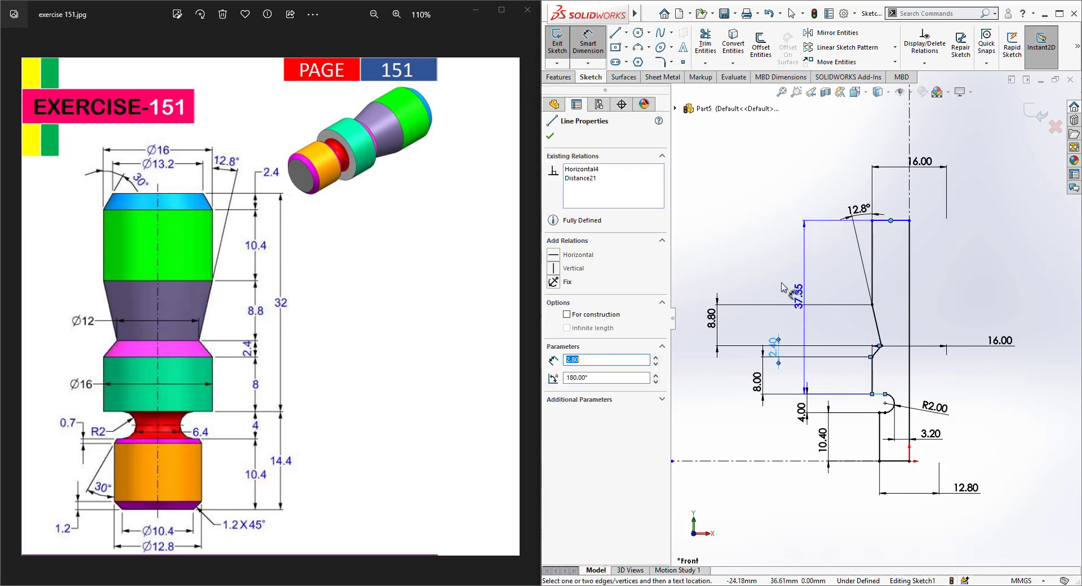
left_click(698, 293)
type("32")
key("Return")
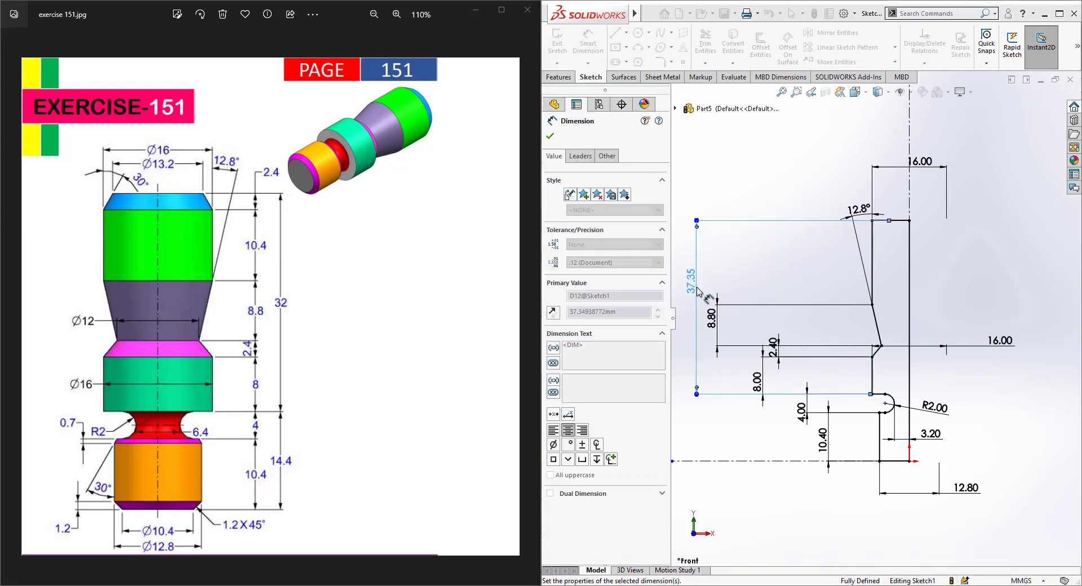
key("Escape")
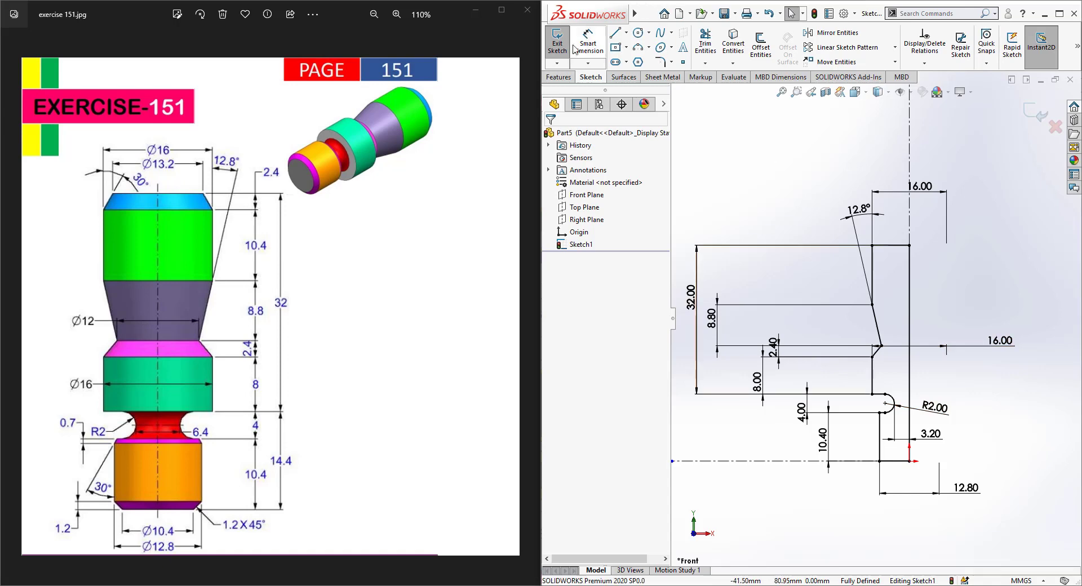
- Finish the sketch and revolve the half-profile 360° about the vertical centerline into a solid pin
left_click(557, 42)
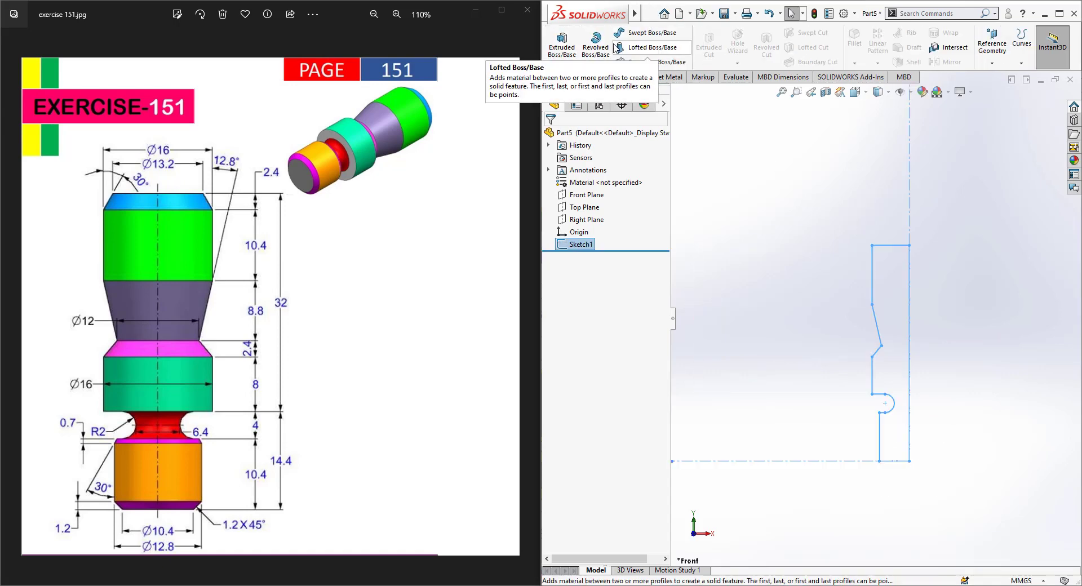
left_click(595, 43)
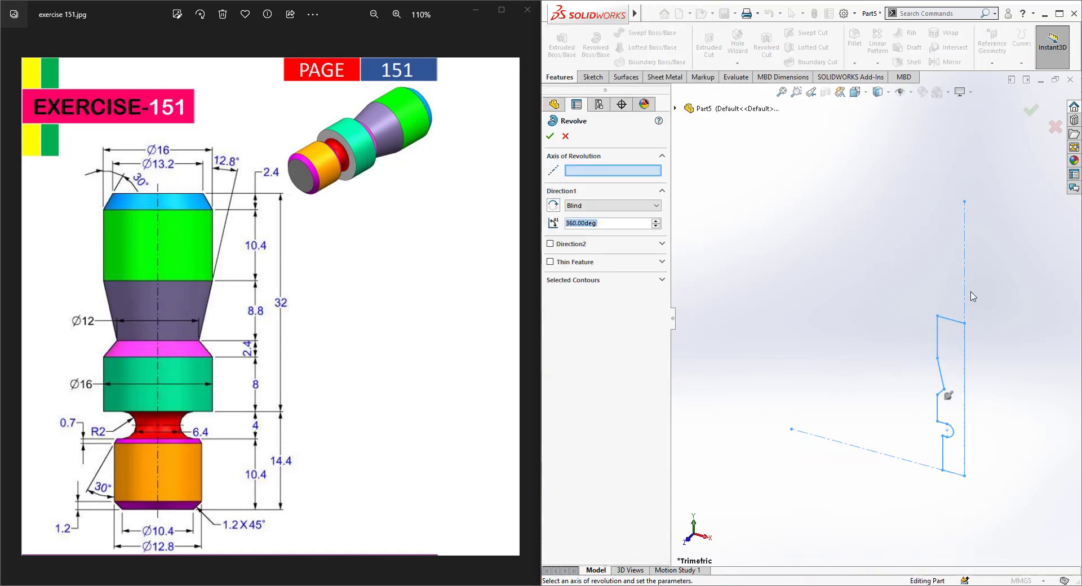
left_click(965, 278)
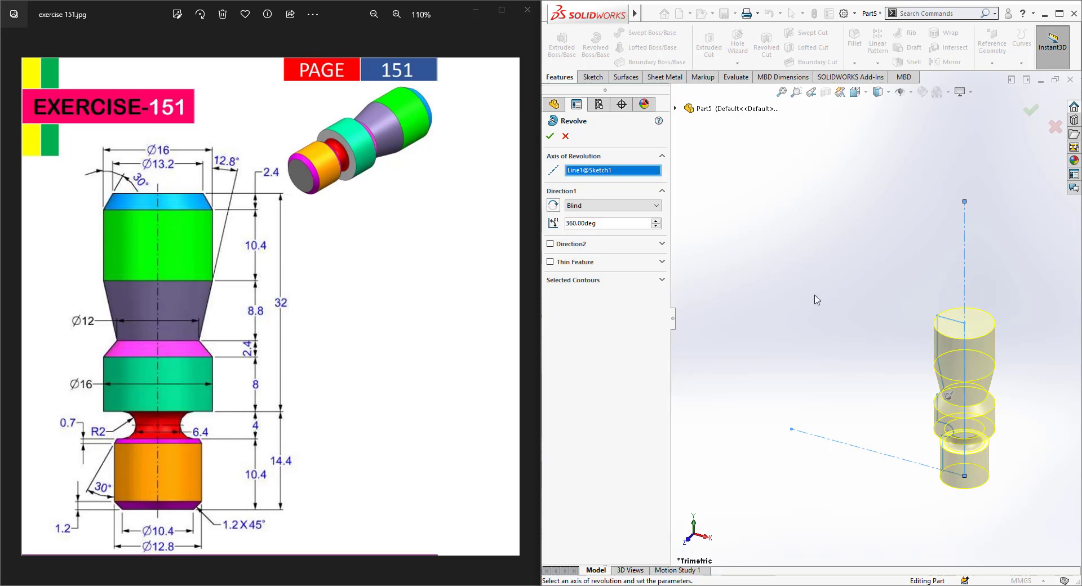
left_click(550, 137)
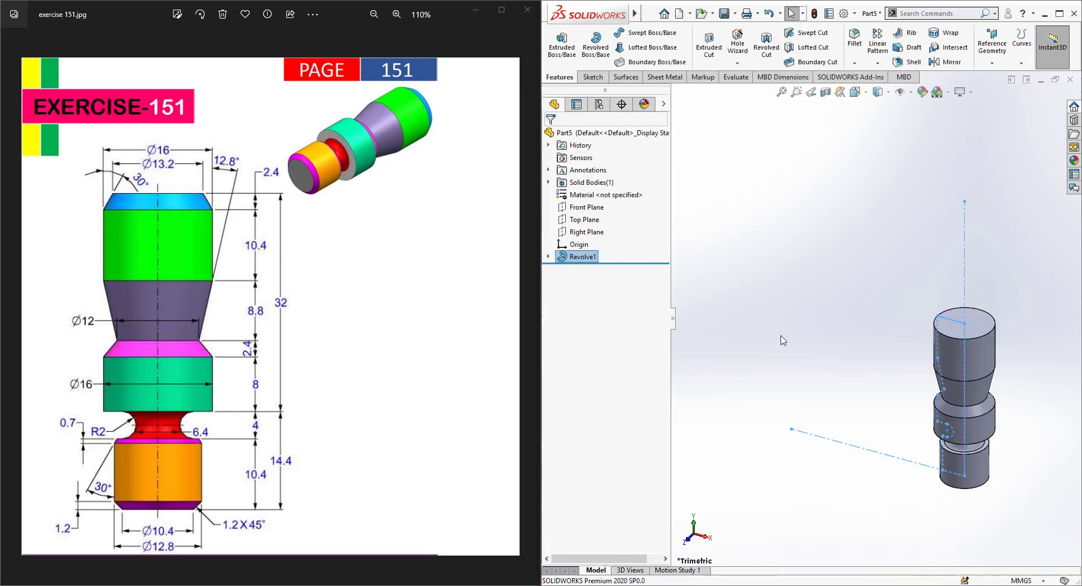
- Chamfer the outer edge of the pin's bottom face with a distance of 1.2 mm at 45°
left_click(1046, 493)
scroll(1016, 471, "up", 2)
scroll(962, 386, "down", 2)
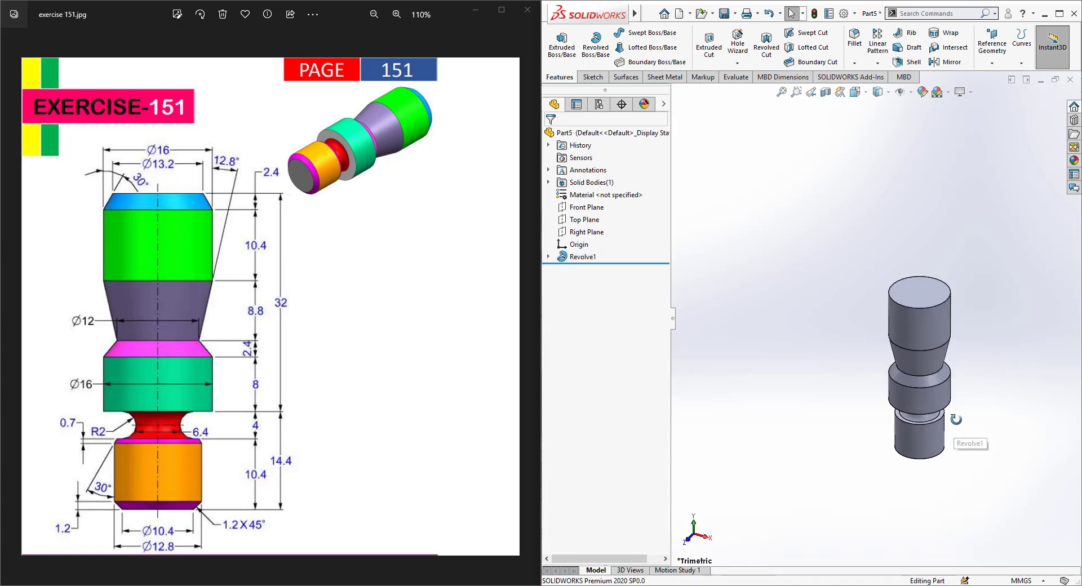
middle_click_drag(954, 418, 957, 401)
scroll(925, 460, "down", 2)
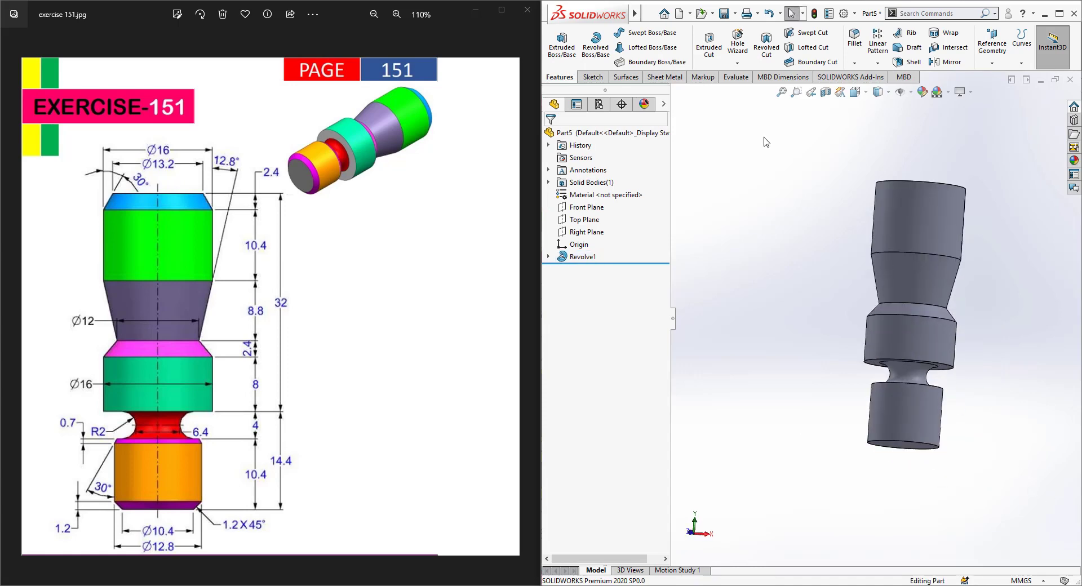
left_click(855, 62)
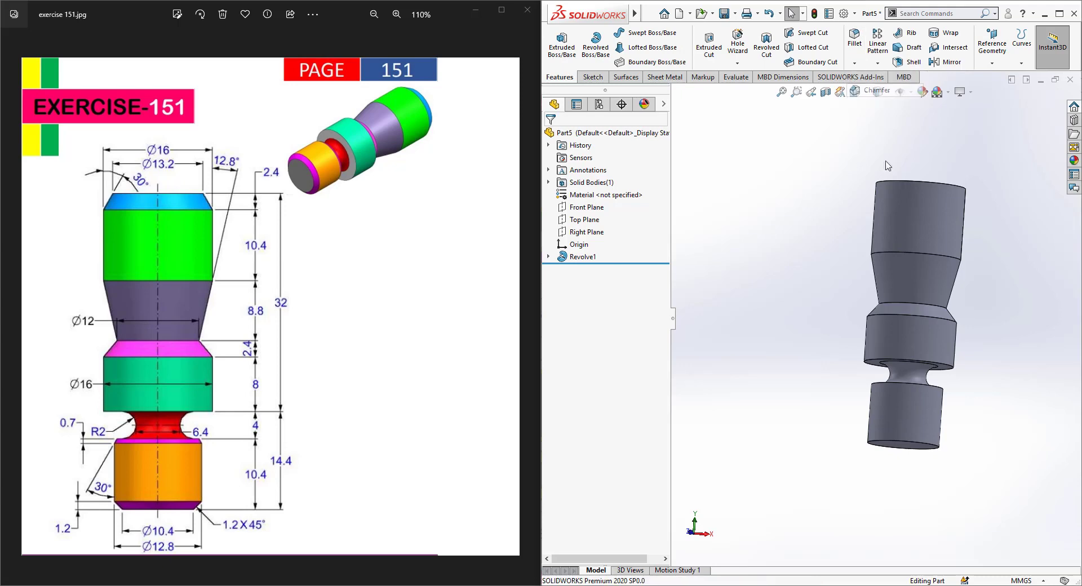
left_click(872, 85)
left_click(899, 443)
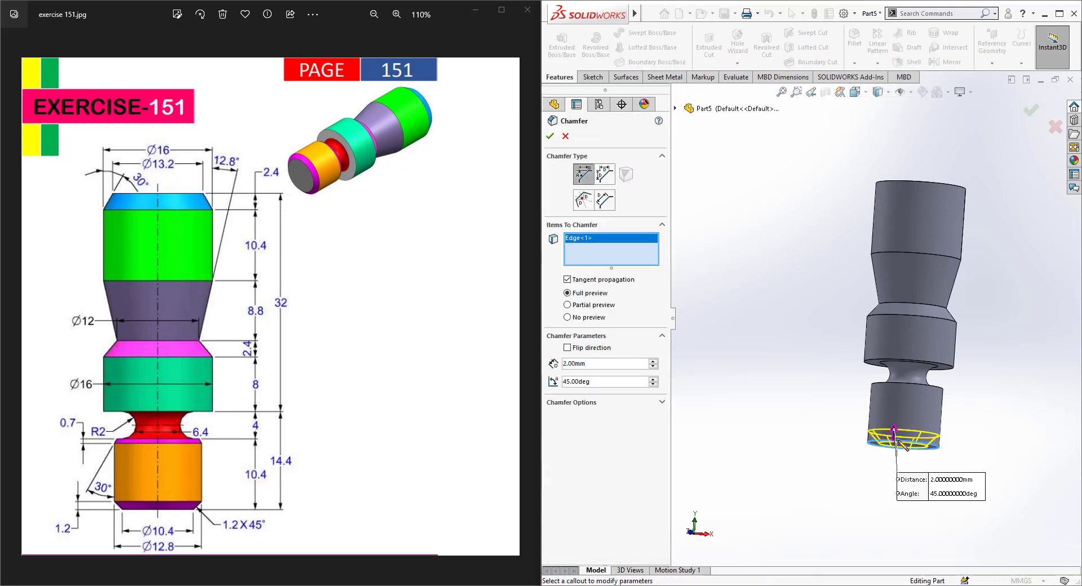
left_click(592, 380)
left_click(599, 365)
type("1.2")
key("Return")
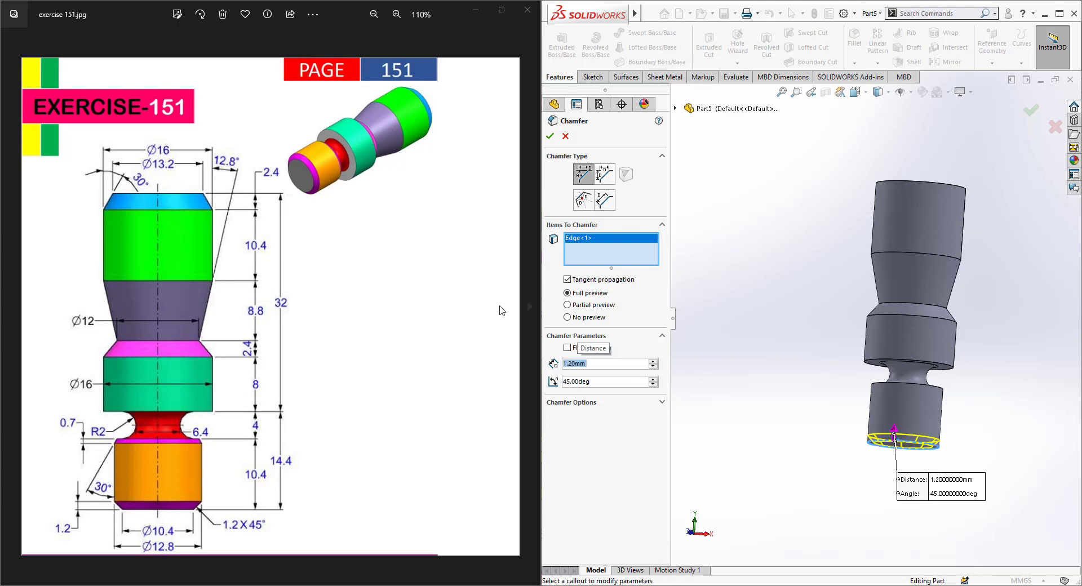
left_click(550, 136)
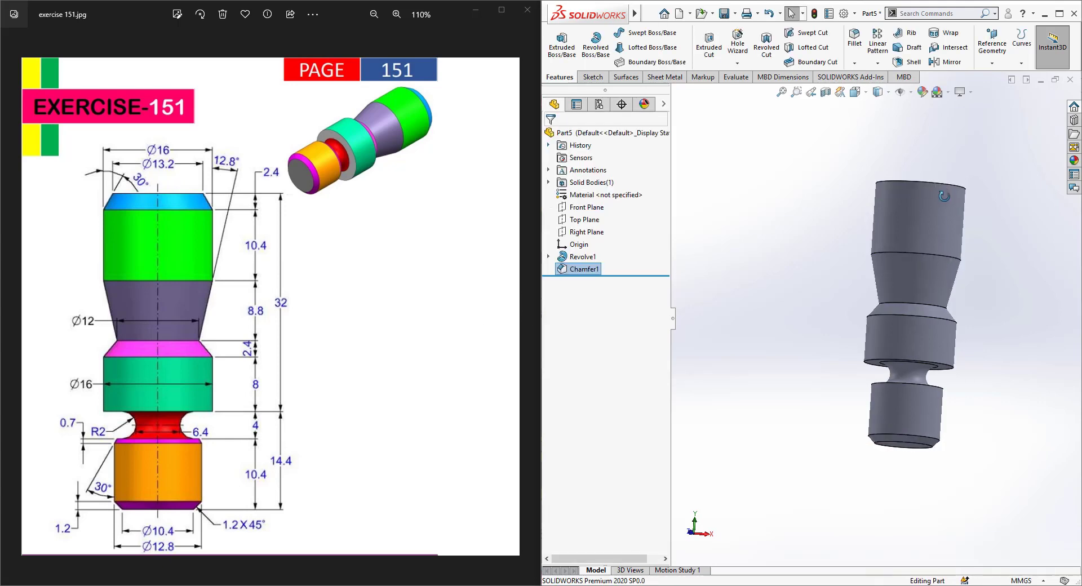
- Set up a chamfer on the outer edge of the pin's top face with a 2.4 mm distance and a 30° angle
scroll(943, 164, "down", 1)
left_click(854, 63)
left_click(863, 90)
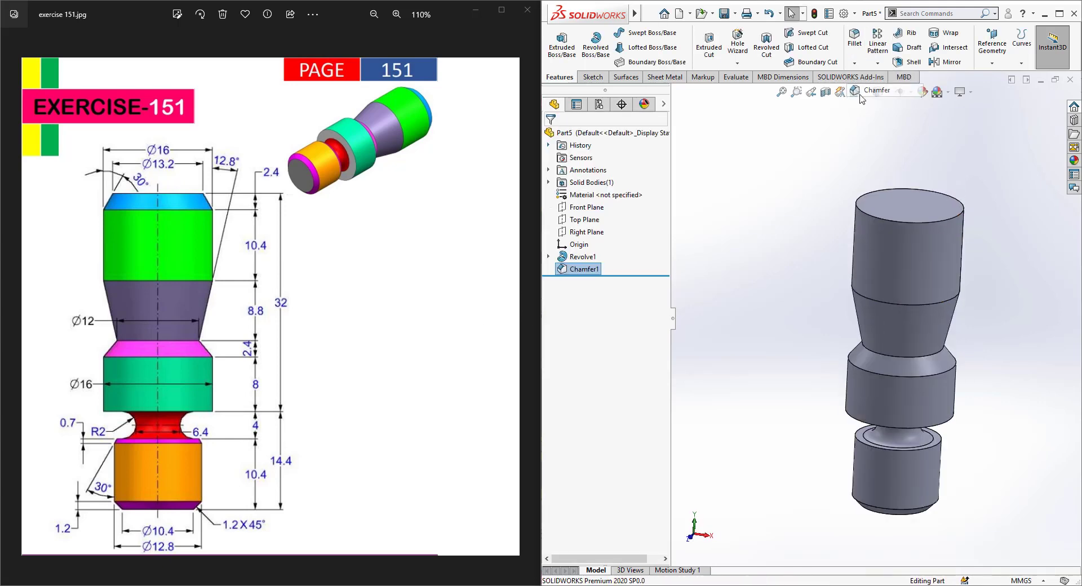
left_click(895, 223)
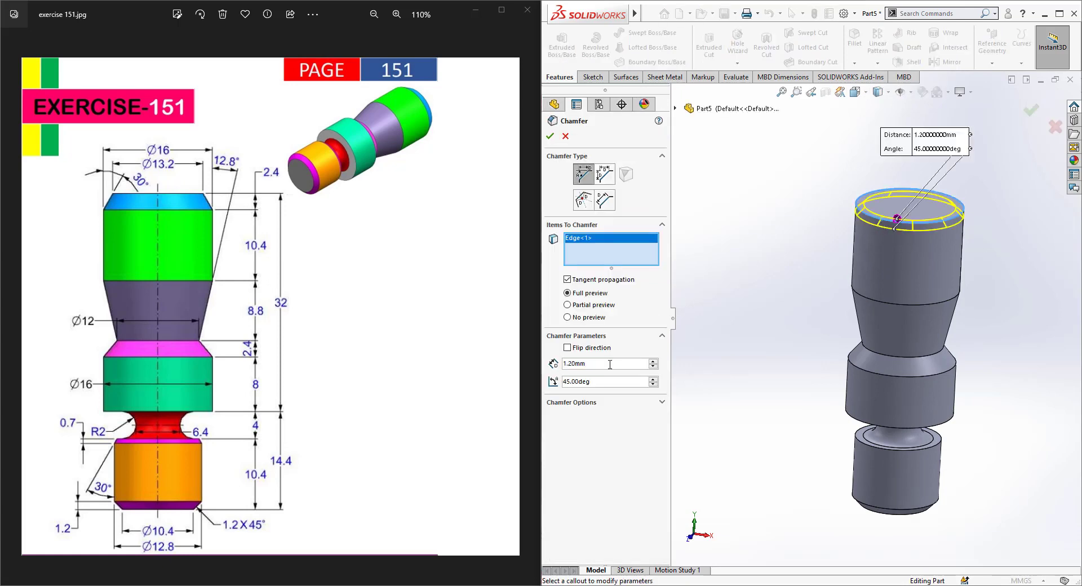
type("2.4")
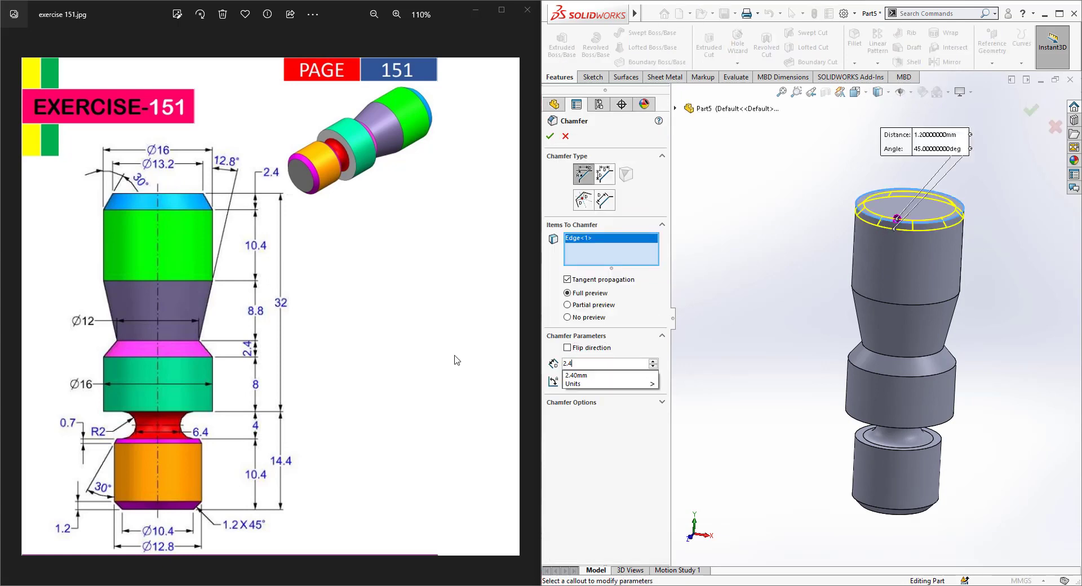
key("Return")
key("Tab")
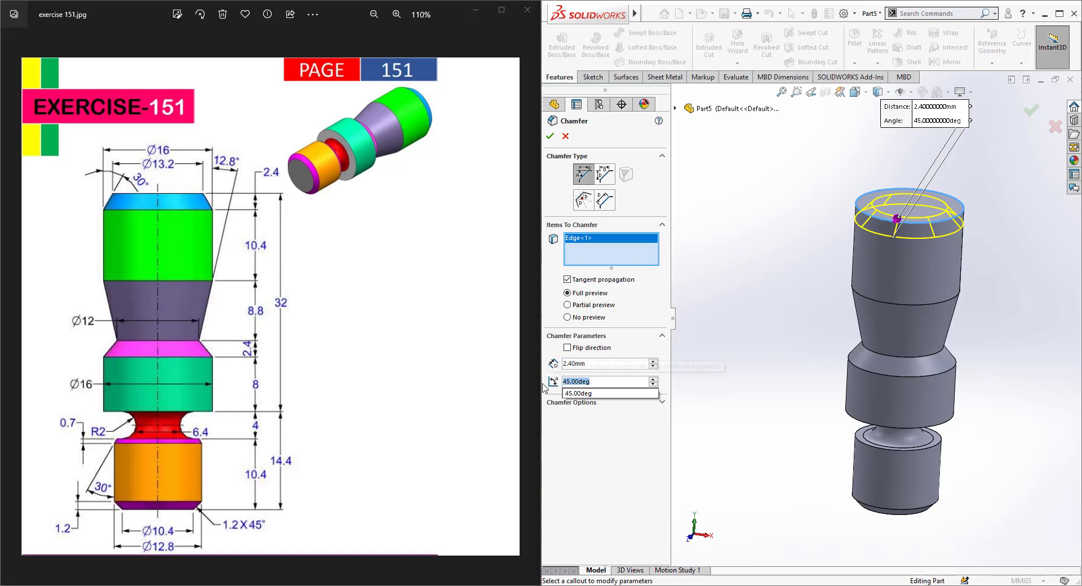
type("30")
key("Return")
- Flip the top-edge chamfer's direction so that its distance runs down the cylinder's side, and apply the chamfer
scroll(939, 195, "down", 5)
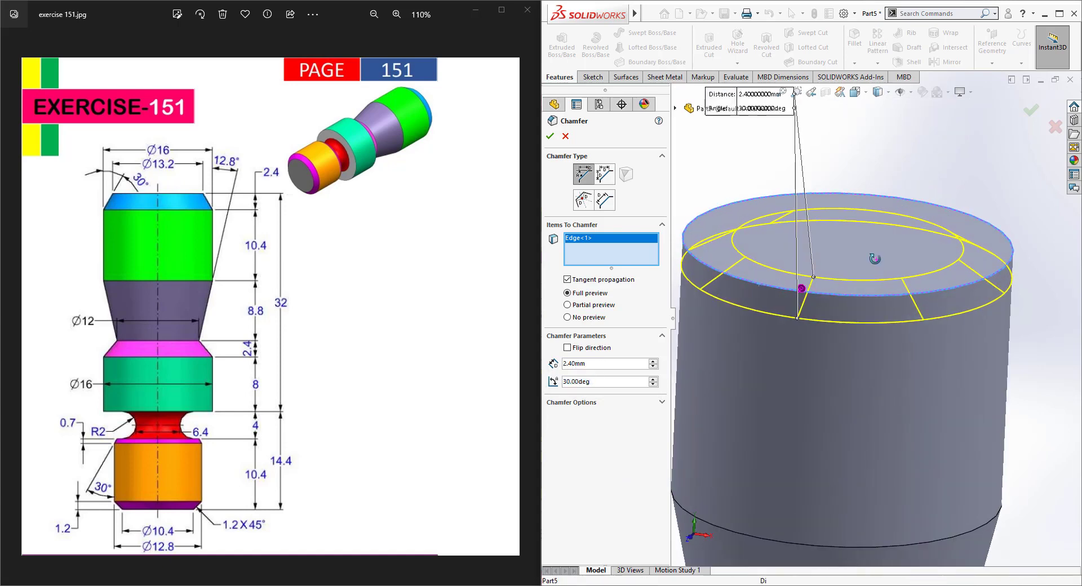
middle_click_drag(874, 259, 757, 303)
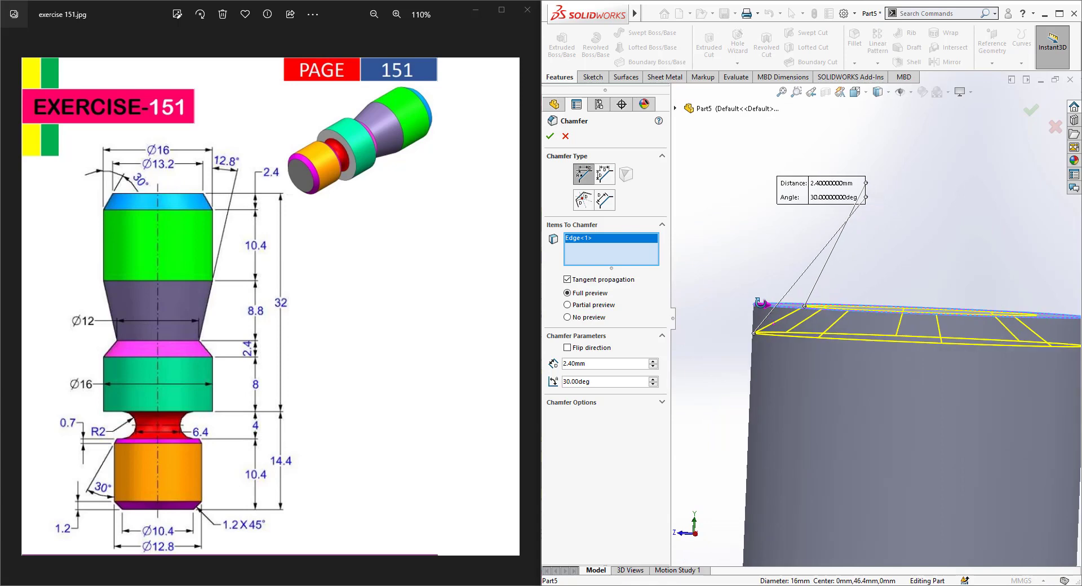
left_click(567, 347)
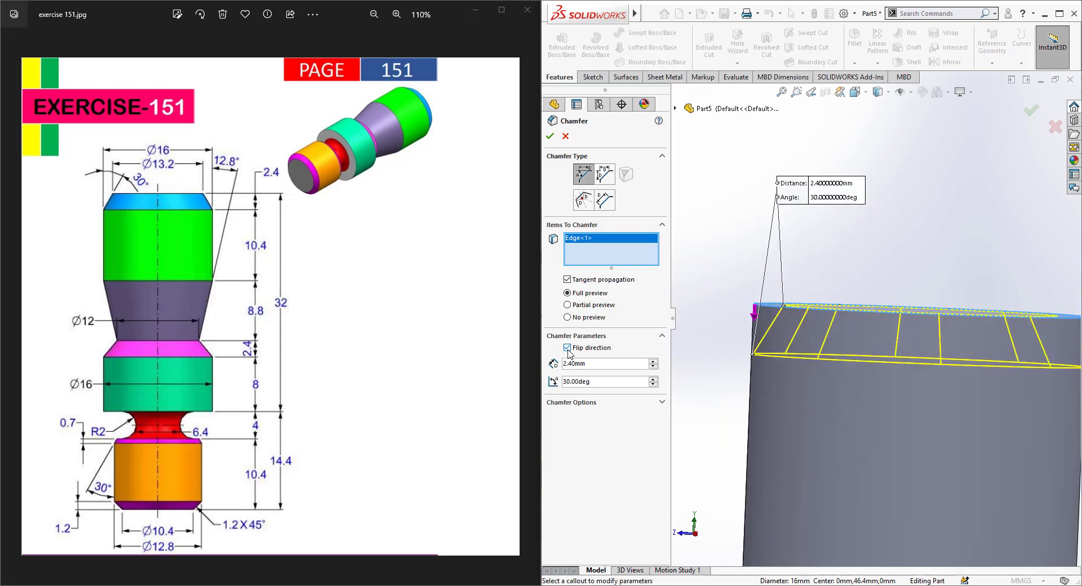
left_click(550, 135)
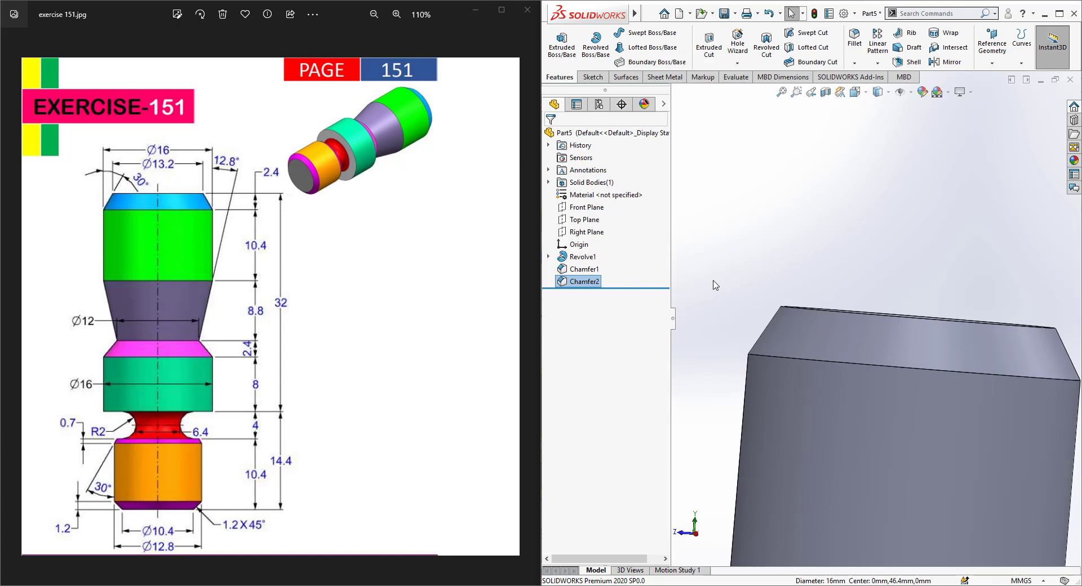
scroll(757, 333, "up", 6)
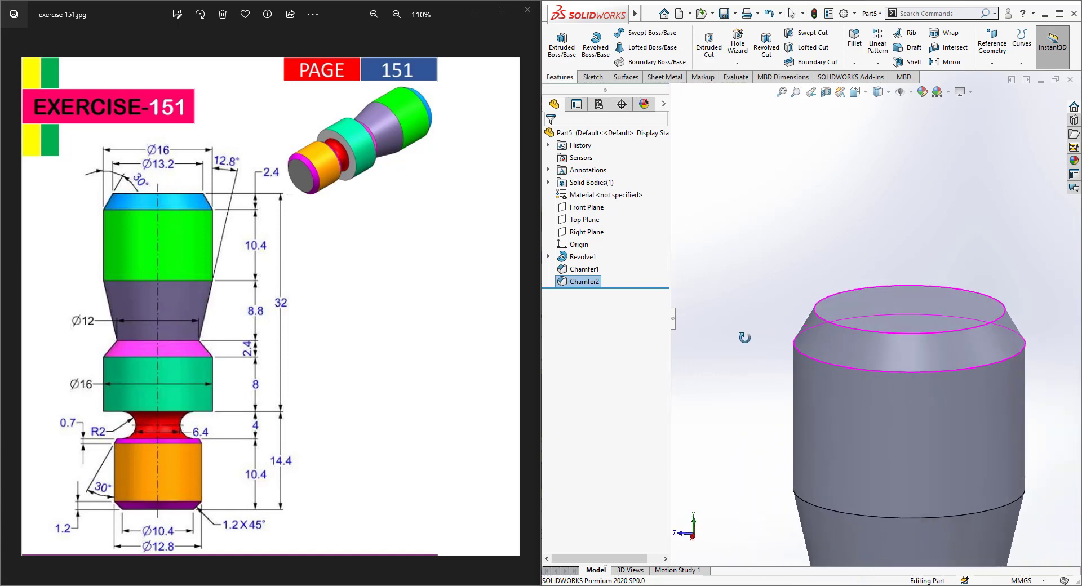